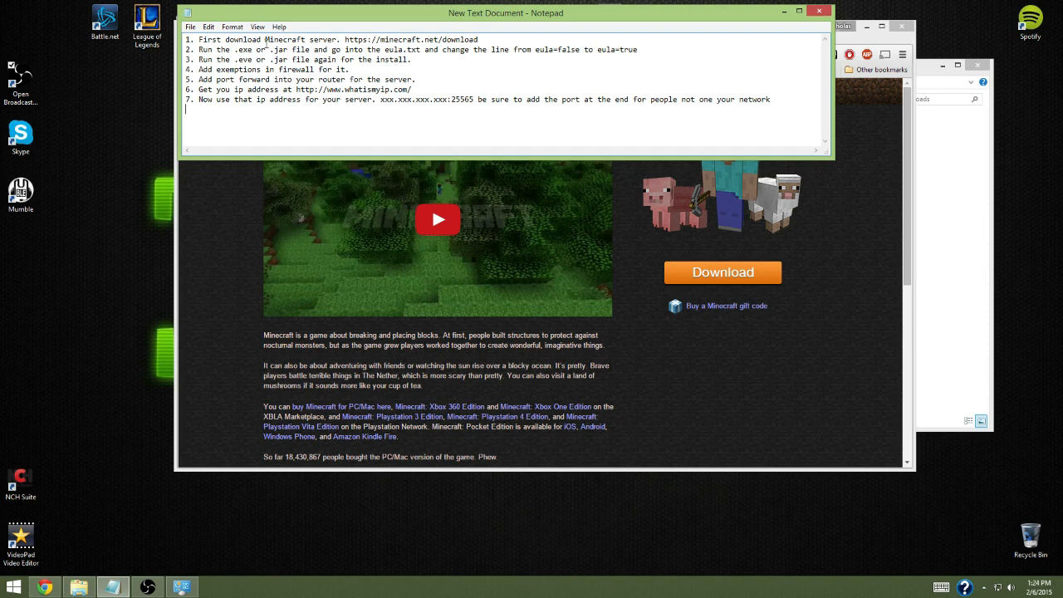
Open the download page of minecraft.net in the browser and view the Multiplayer Server section
left_click(574, 247)
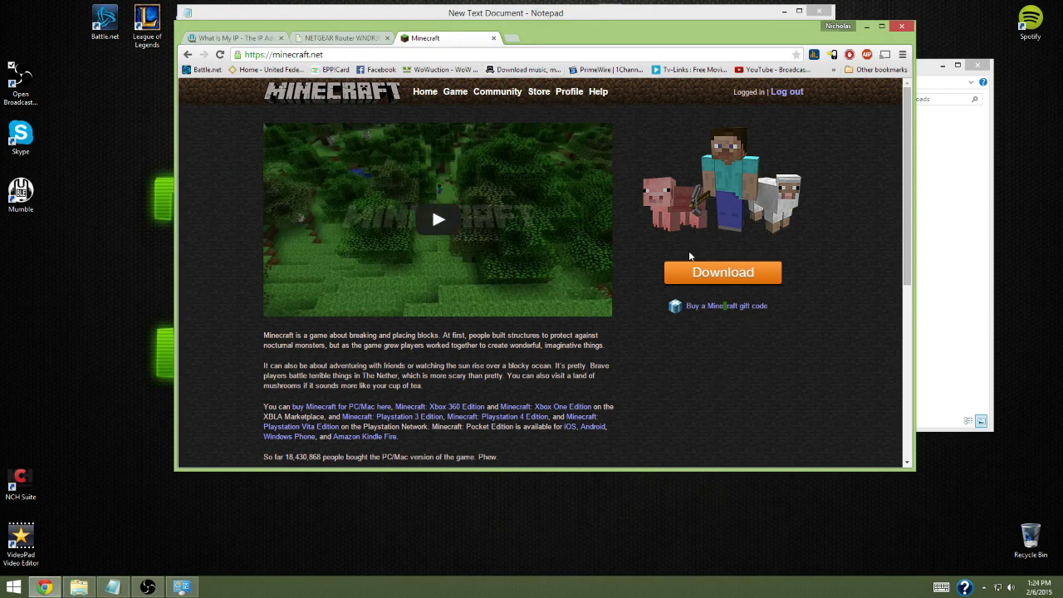
left_click(692, 280)
left_click_drag(265, 311, 429, 462)
left_click(707, 364)
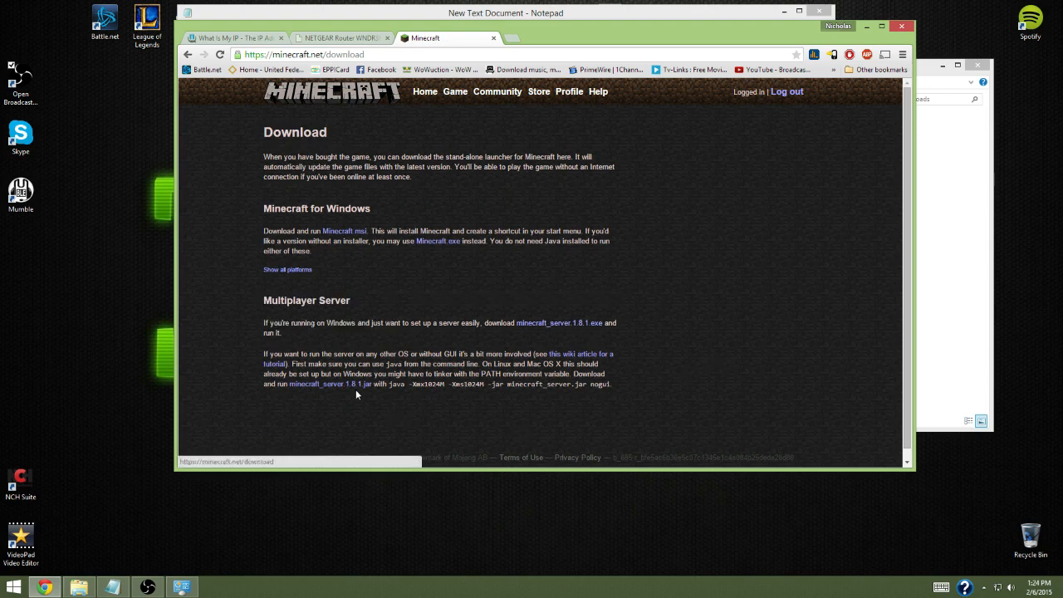
Create a new folder named Server in the Downloads folder
left_click(963, 309)
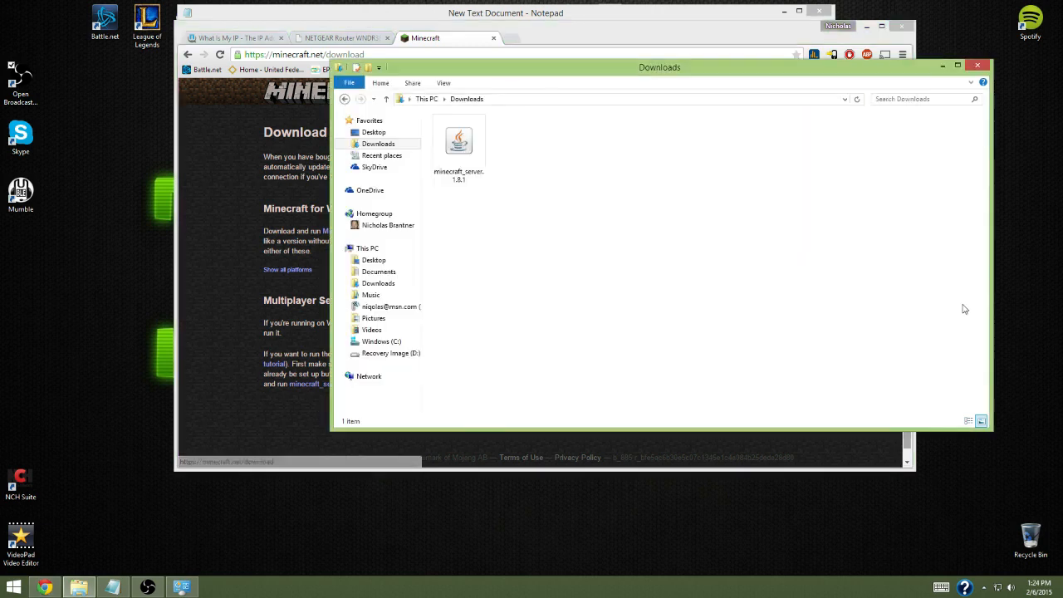
right_click(528, 160)
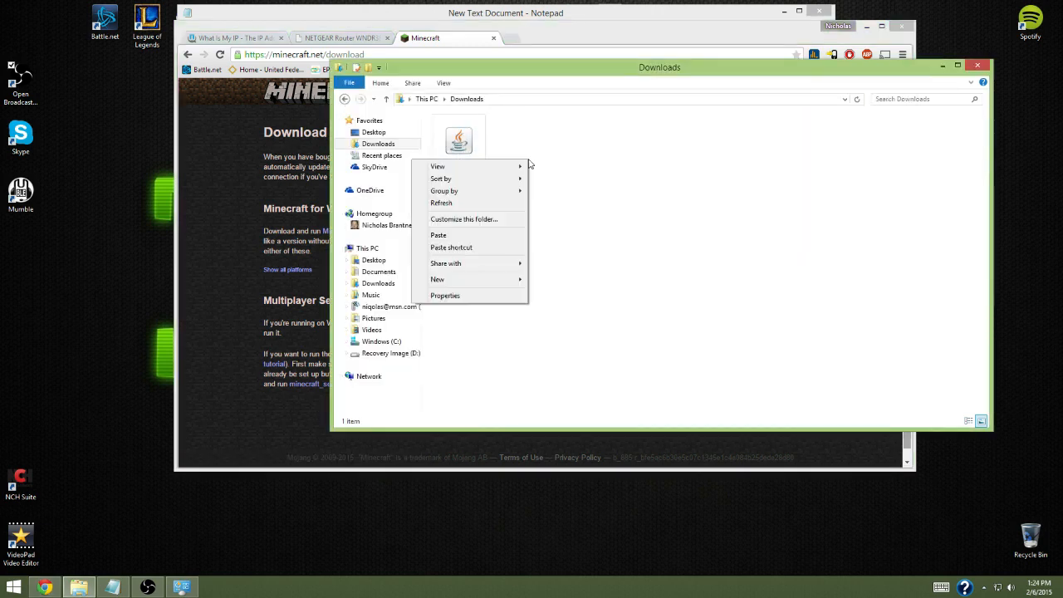
mouse_move(489, 283)
left_click(392, 281)
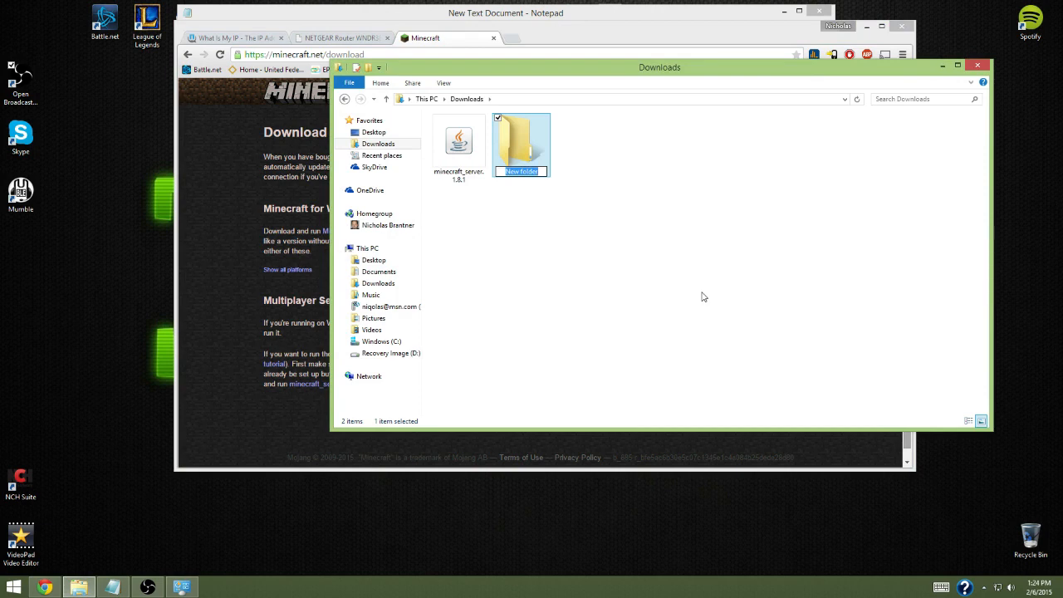
type("Server")
key("Return")
Move the minecraft_server.1.8.1 file into the Server folder and run it from there
left_click_drag(458, 145, 520, 157)
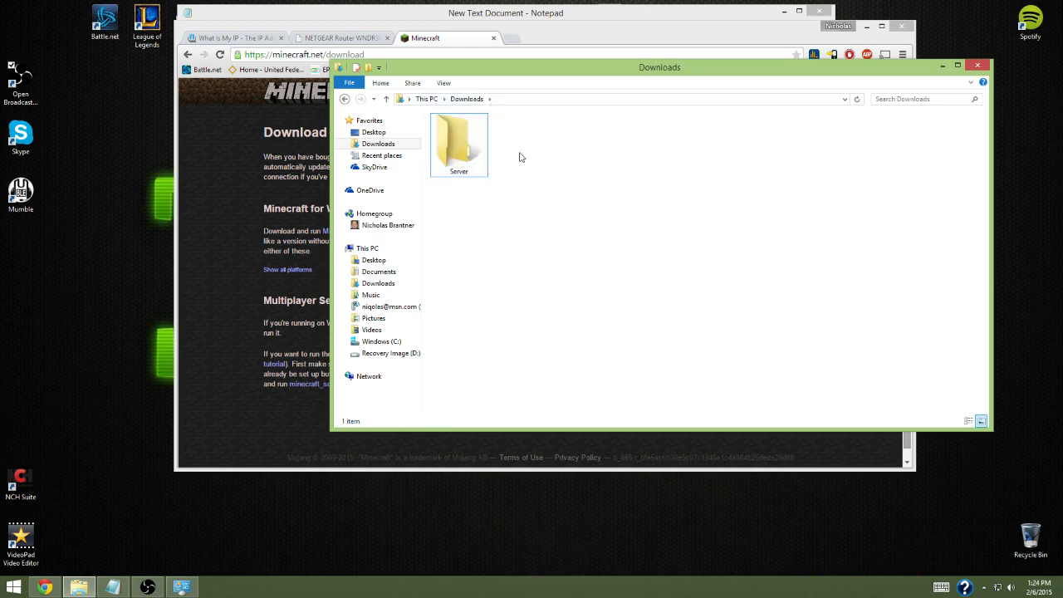
double_click(462, 157)
double_click(470, 134)
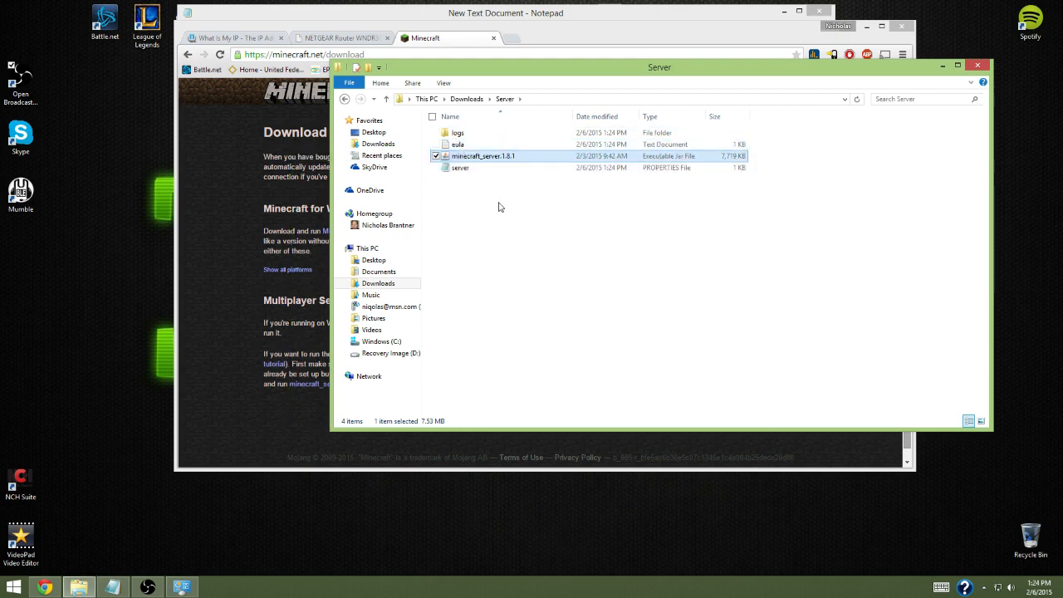
Change the last line of the eula text file to eula=true, then save and close the file
double_click(459, 145)
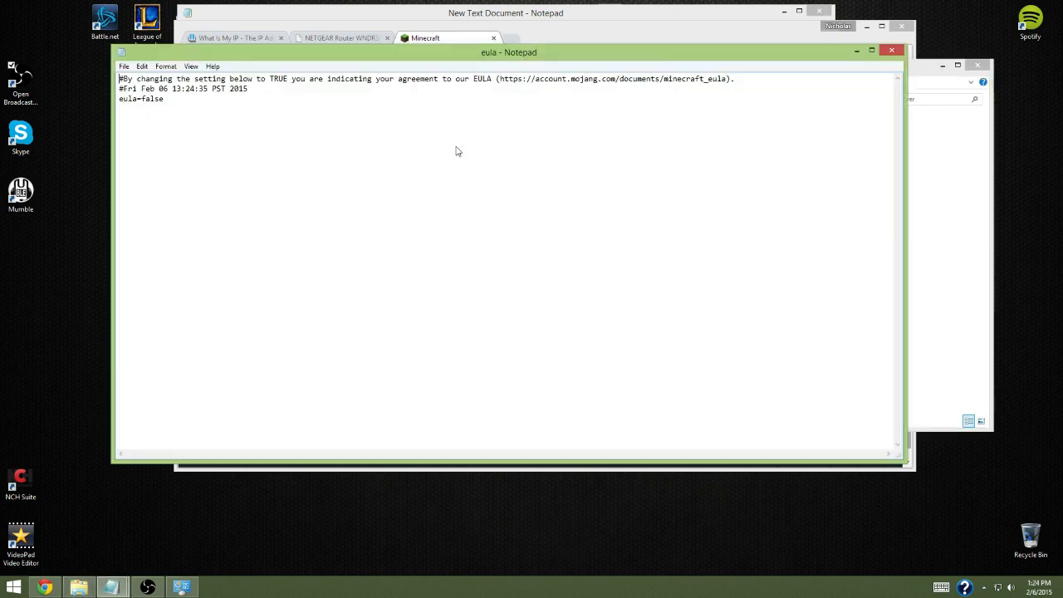
key("BackSpace")
key("BackSpace")
key("BackSpace")
type("true")
left_click(124, 65)
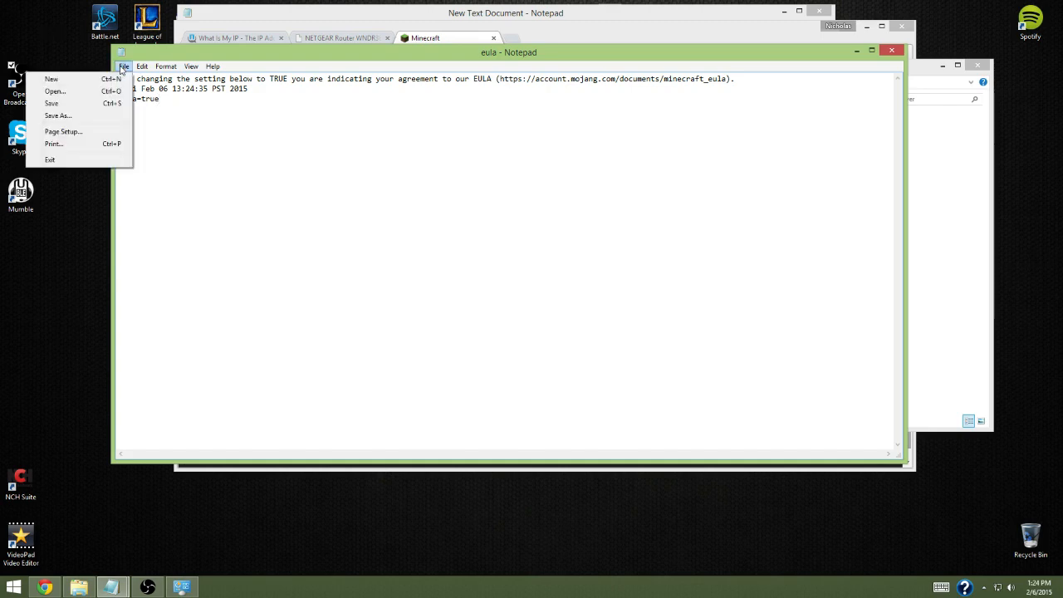
left_click(112, 103)
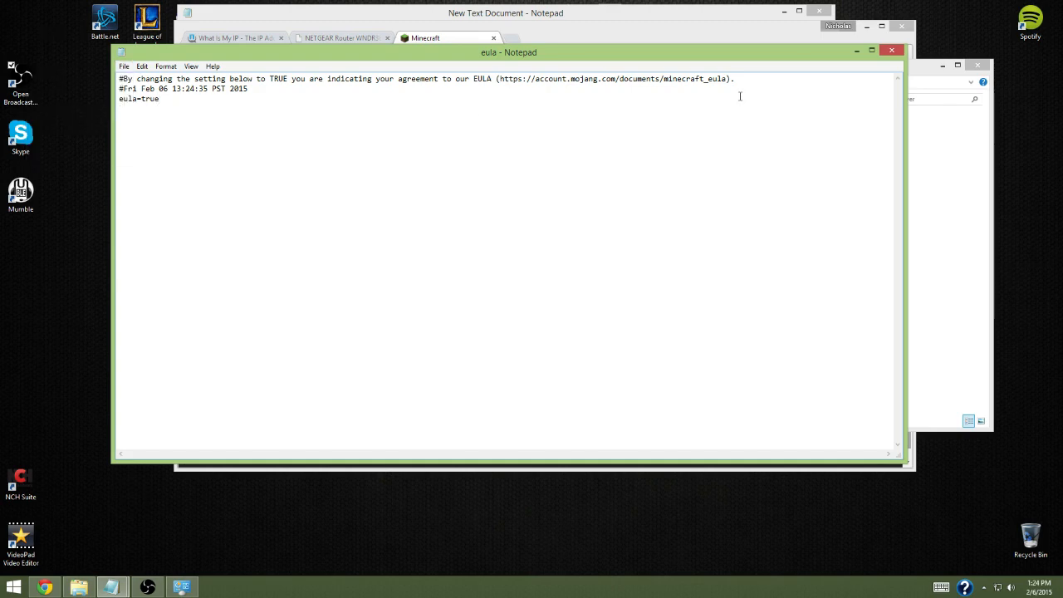
left_click(891, 51)
Run minecraft_server.1.8.1 again from the Server folder and minimize the server window
left_click(617, 215)
double_click(488, 157)
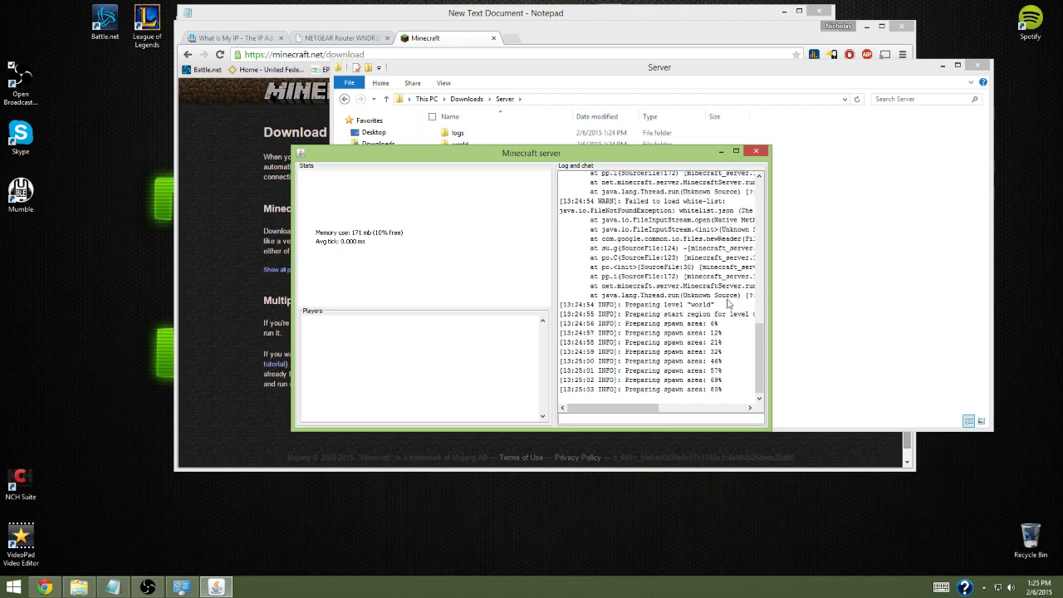
left_click(721, 152)
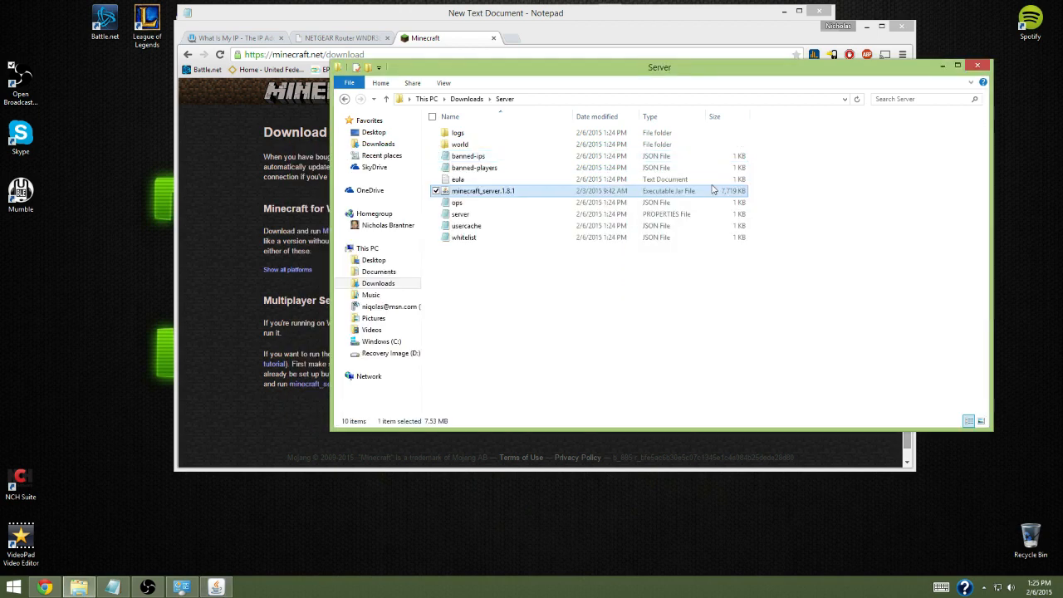
Check the setup notes, then open the Windows Firewall advanced settings through the Control Panel's Network and Sharing Center
left_click(113, 587)
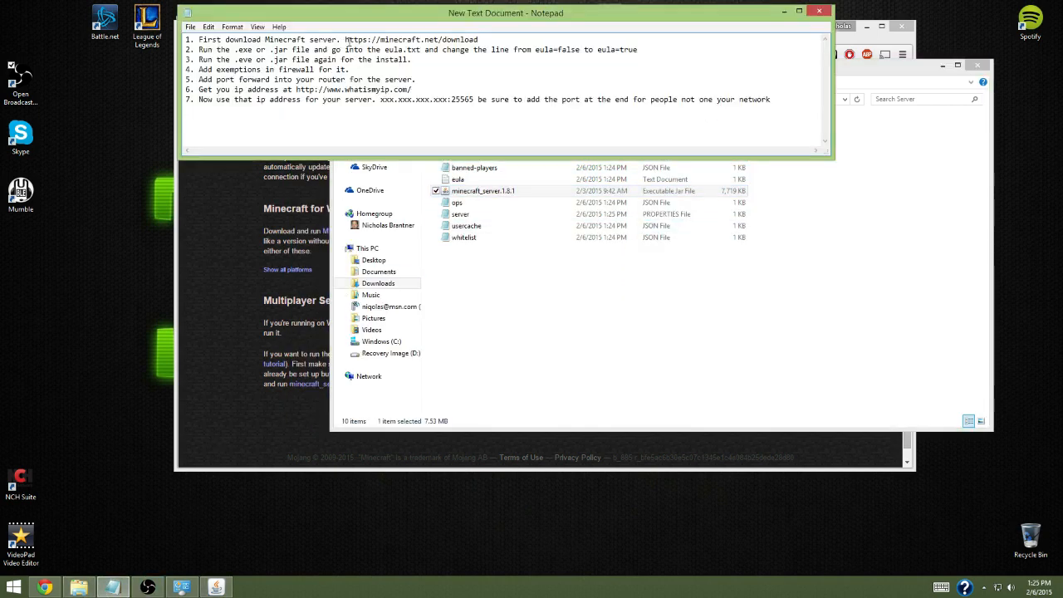
left_click(413, 61)
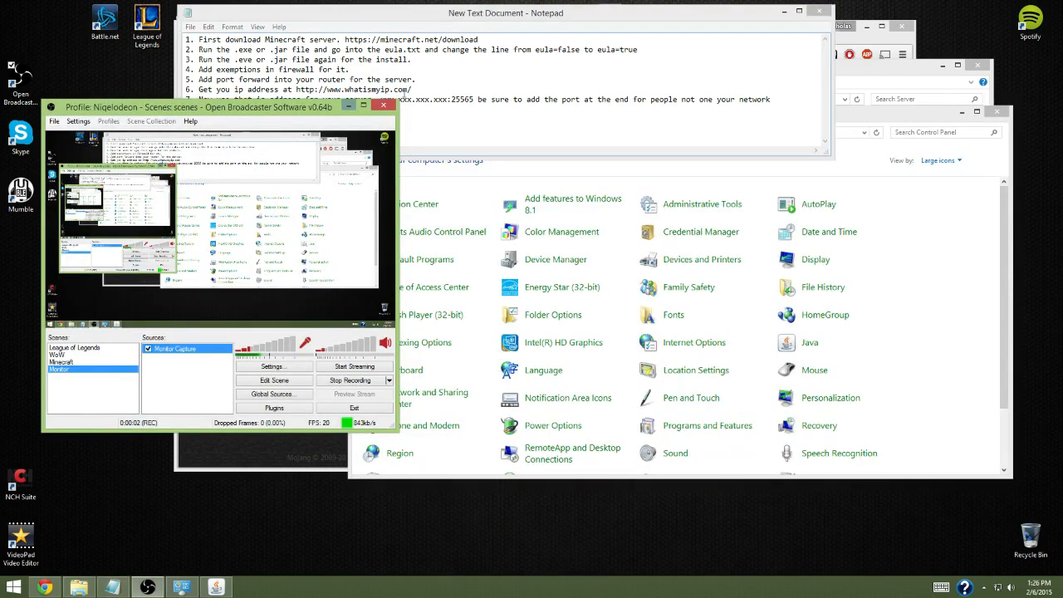
left_click(949, 321)
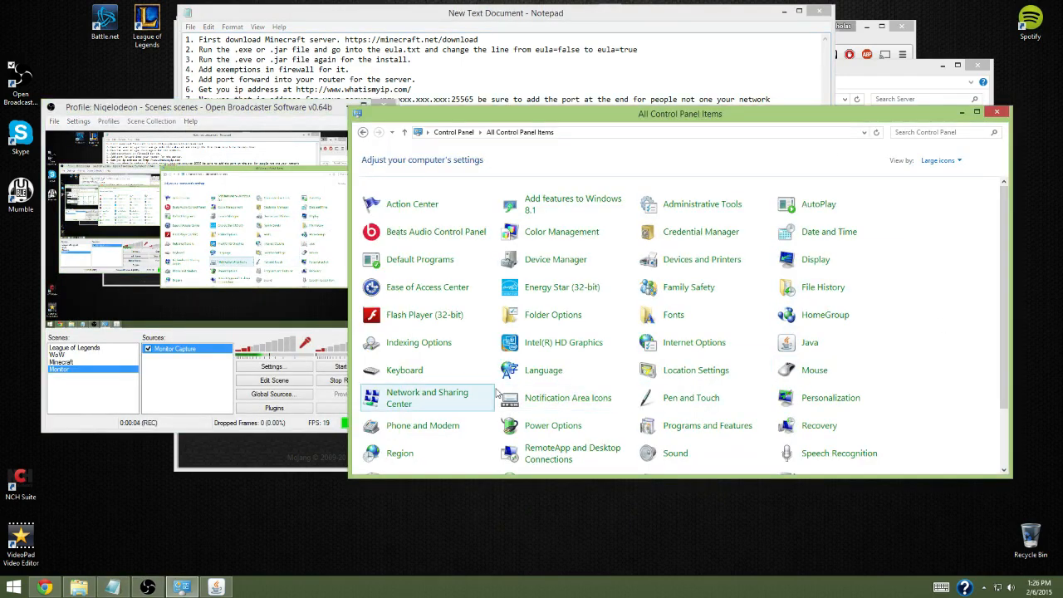
left_click(427, 395)
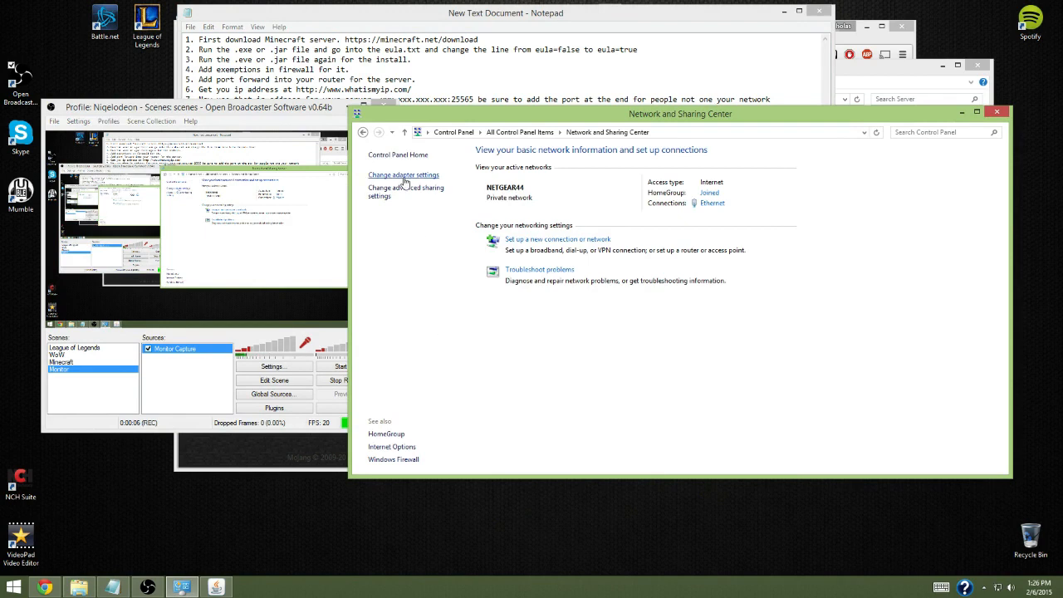
left_click(403, 461)
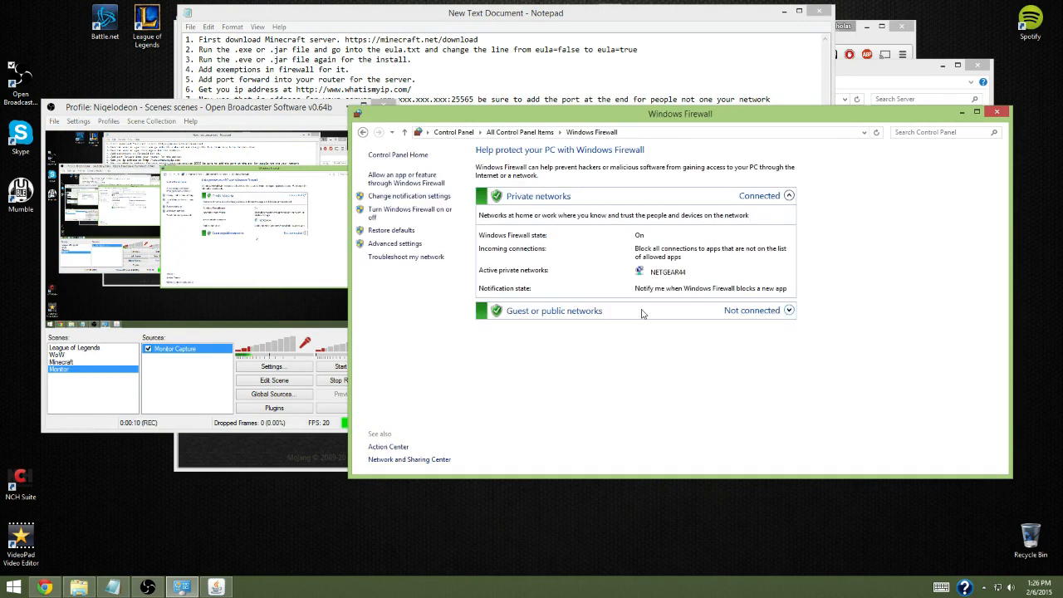
left_click(407, 244)
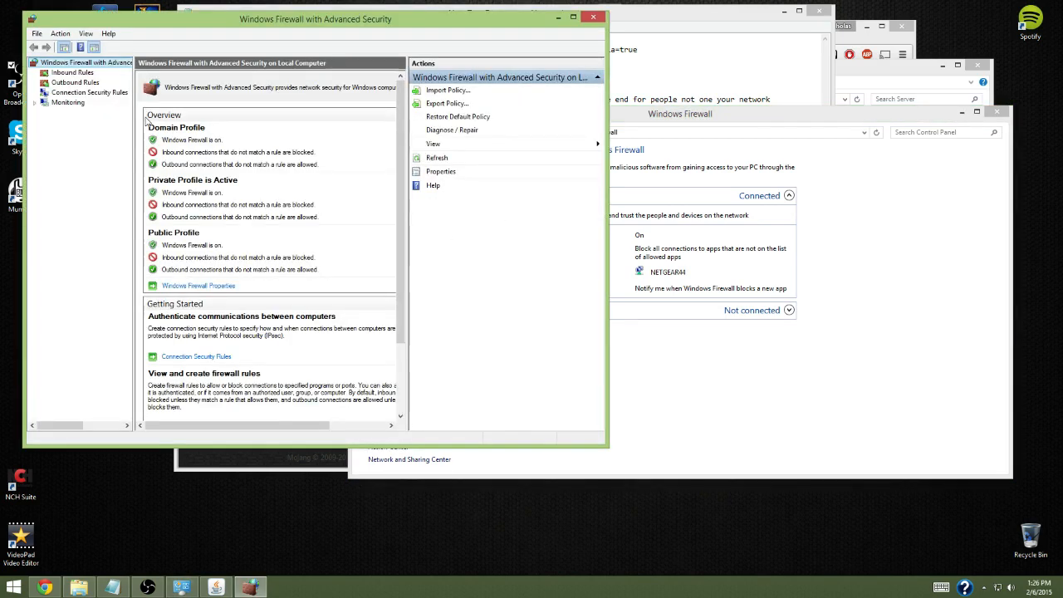
Look through the firewall's inbound and outbound rules and inspect the inbound Minecraft TCP rule
left_click(75, 73)
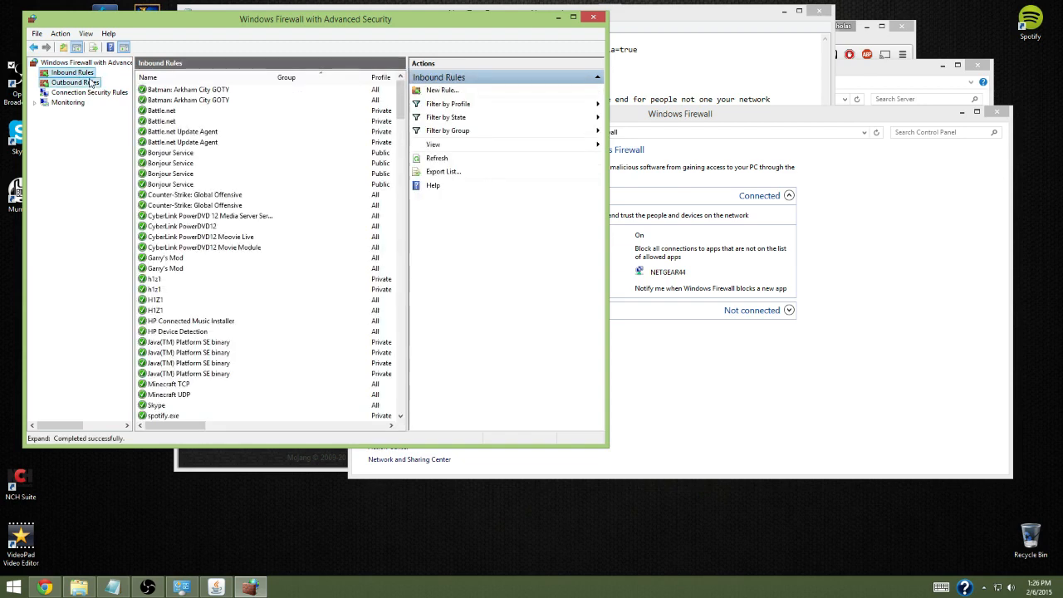
left_click(86, 83)
left_click(87, 73)
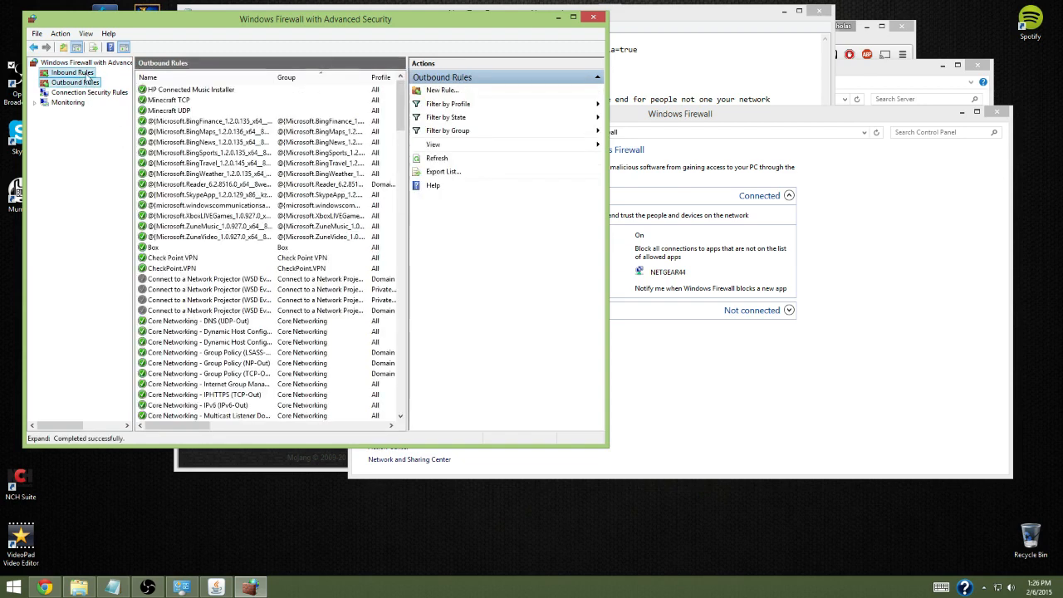
left_click(172, 387)
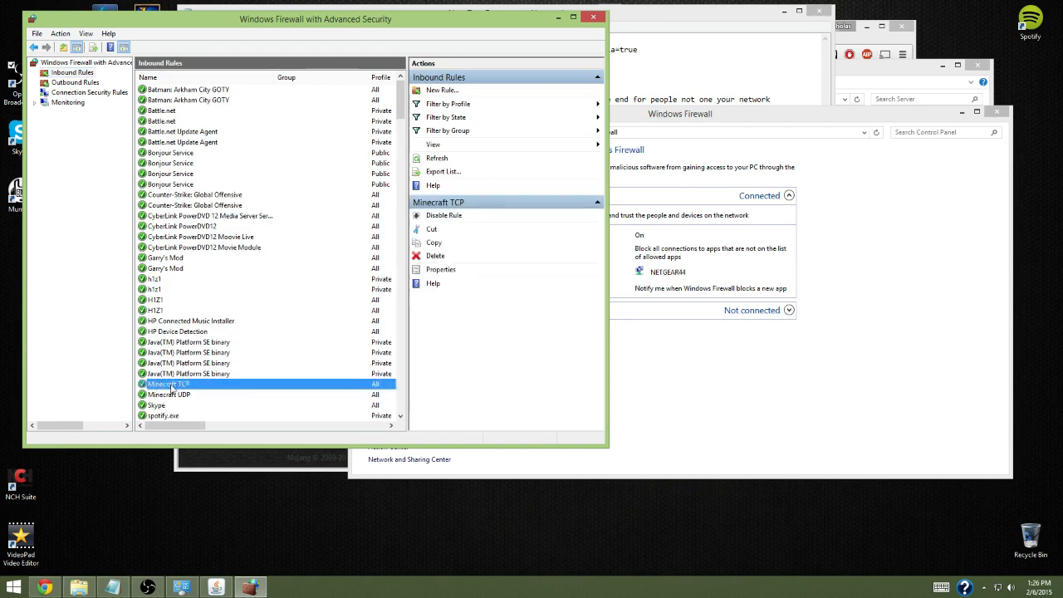
right_click(172, 387)
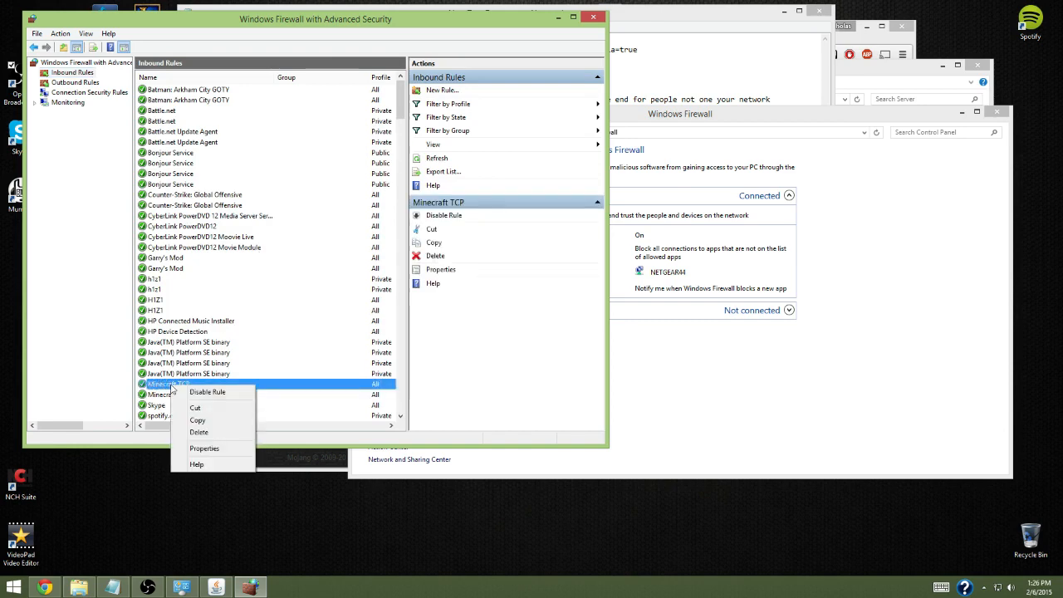
left_click(167, 375)
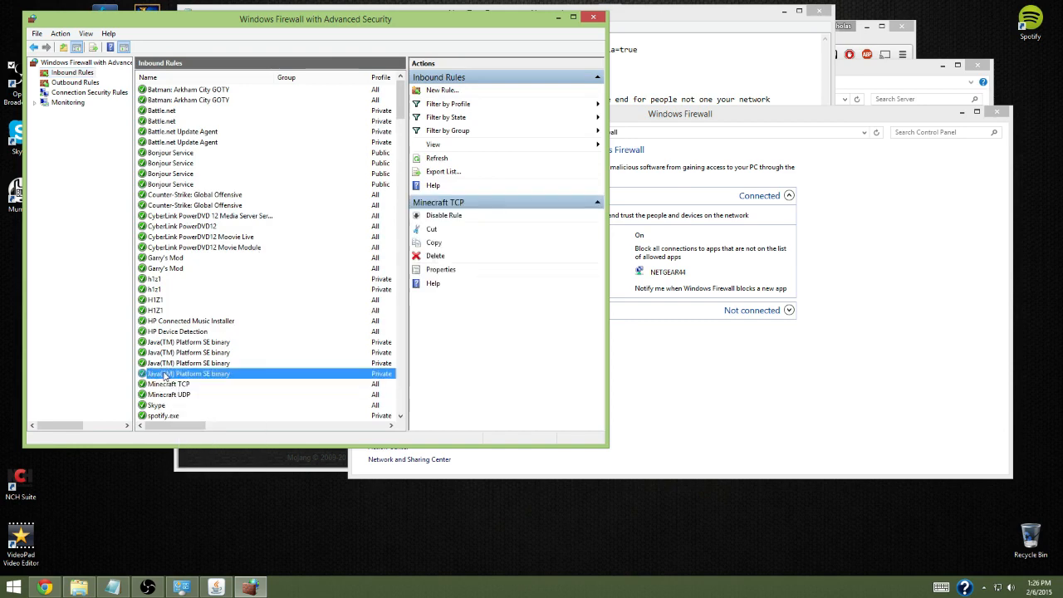
Walk through a new inbound TCP port rule for port 25565, allowed on all profiles and named Minecraft TCP, and cancel it
left_click(80, 74)
right_click(80, 75)
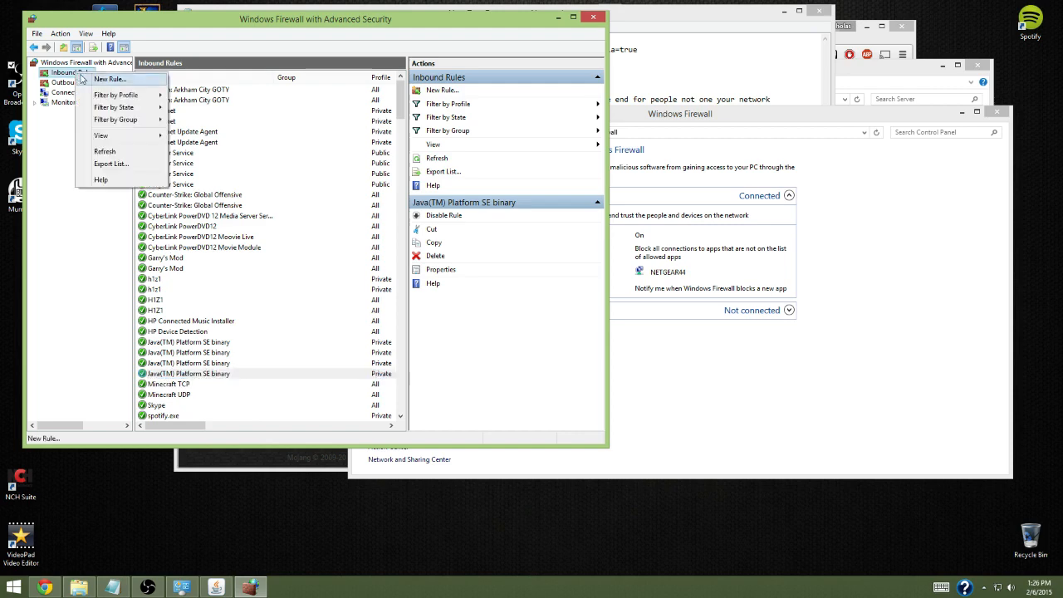
left_click(117, 80)
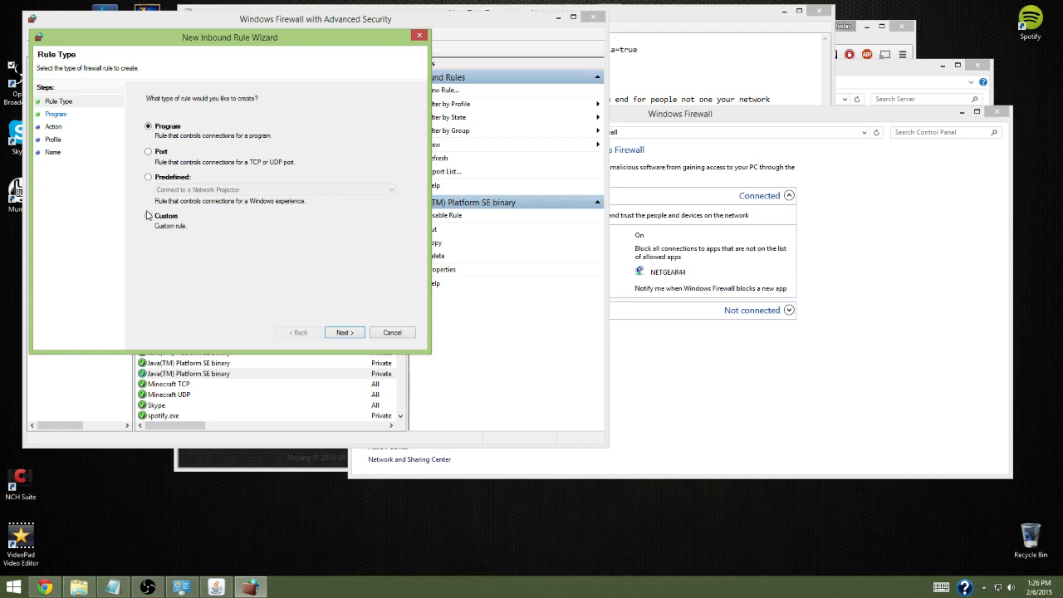
left_click(148, 152)
left_click(344, 332)
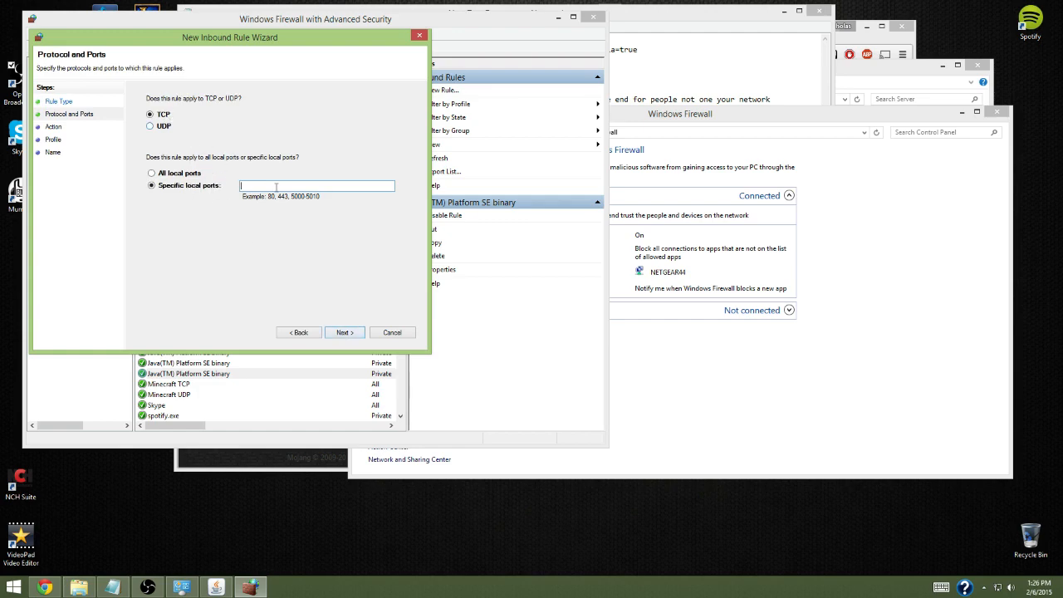
type("2556")
left_click(357, 332)
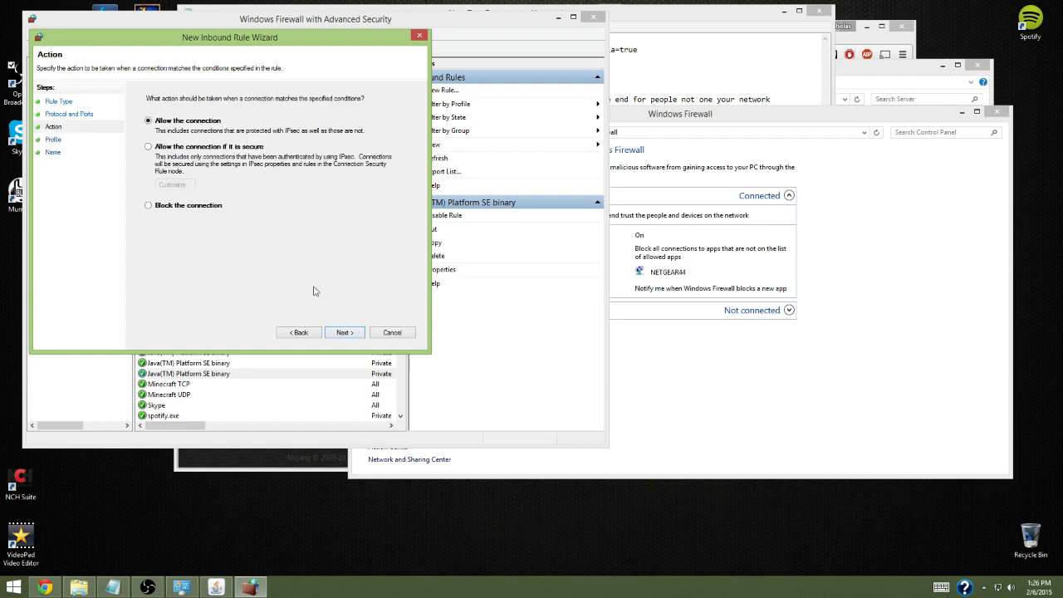
left_click(335, 333)
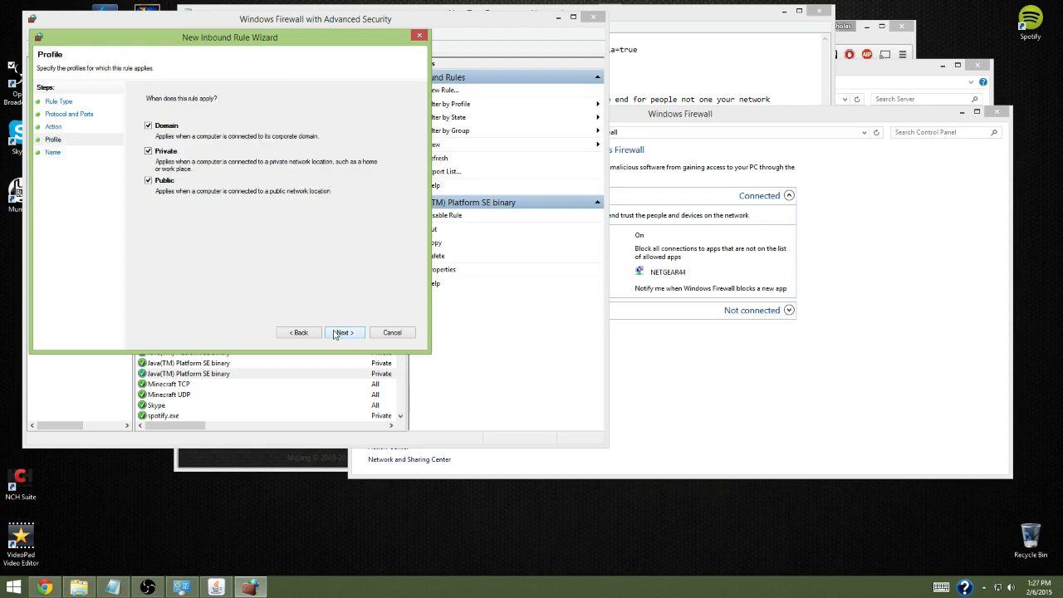
left_click(336, 333)
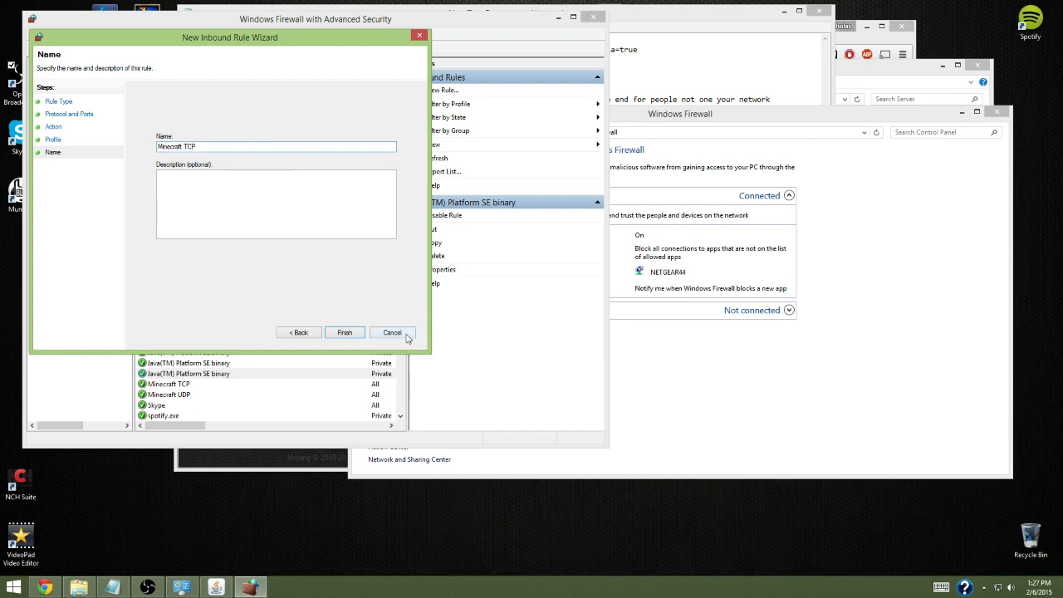
left_click(407, 335)
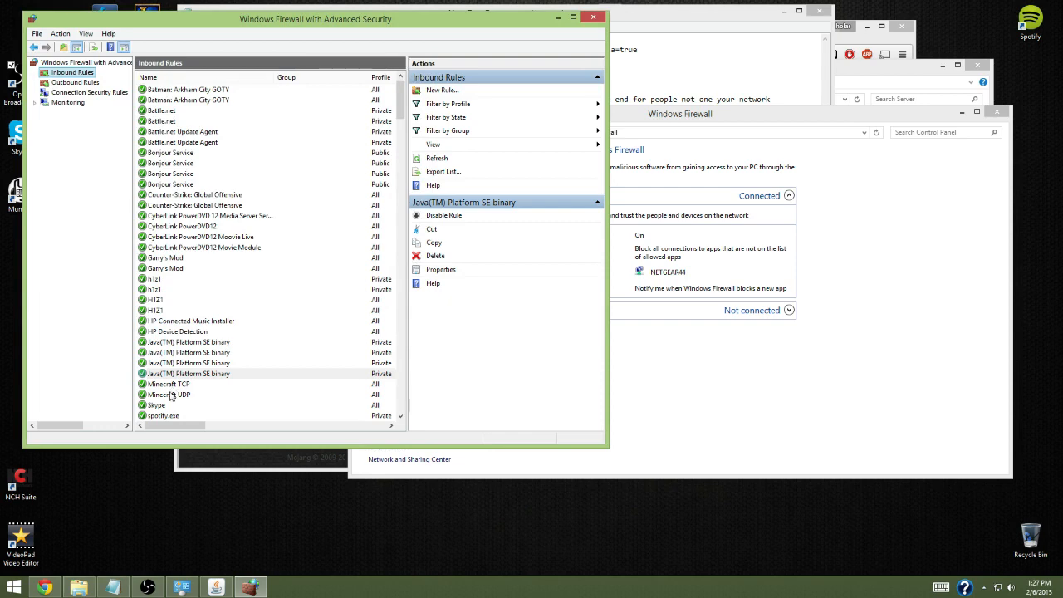
Point out the existing Minecraft UDP and Minecraft TCP entries among the inbound rules
left_click(171, 396)
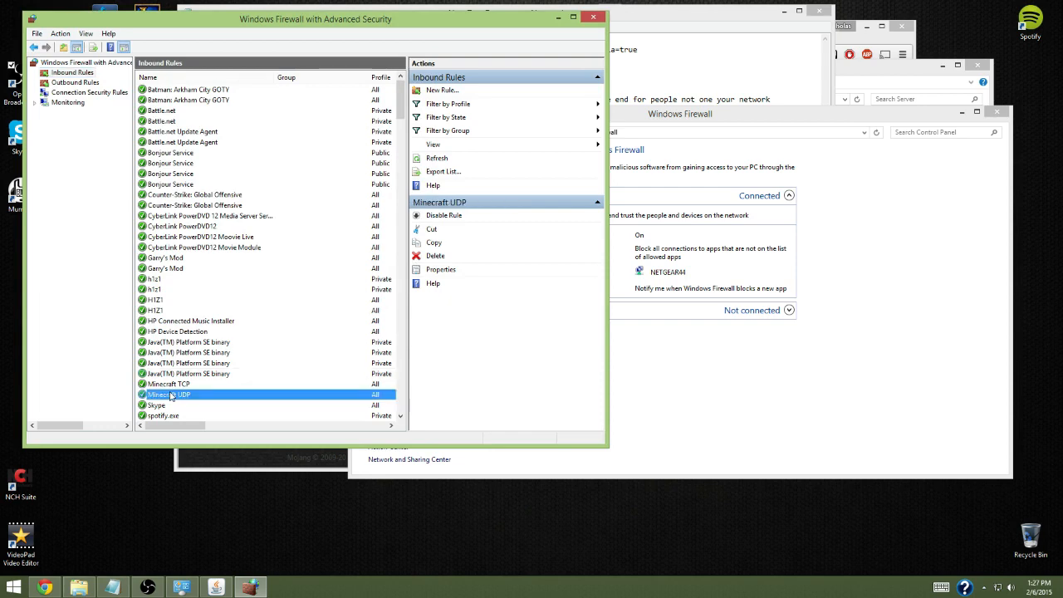
key("Up")
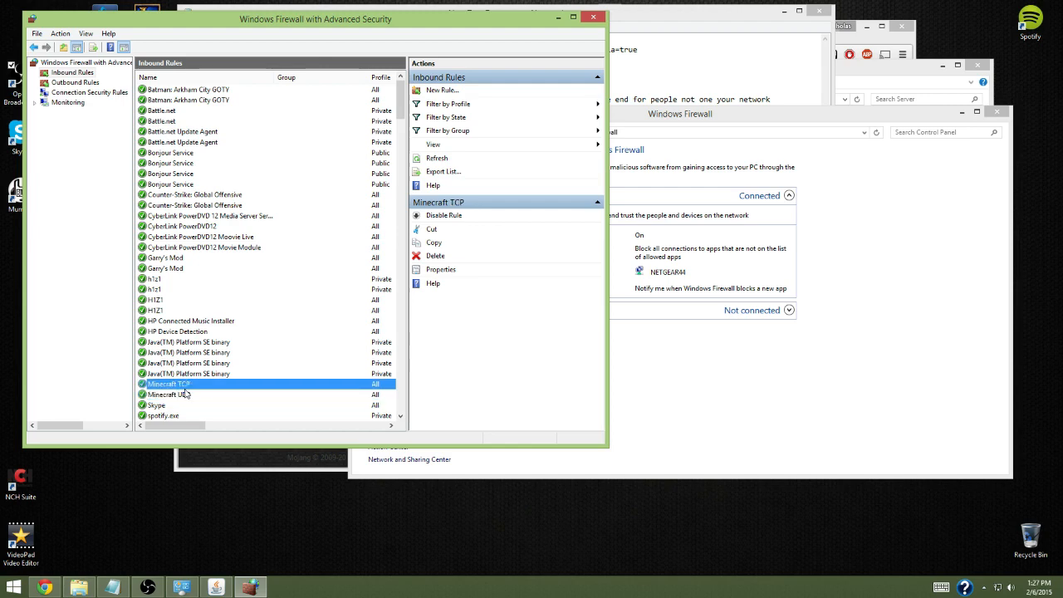
left_click(185, 397)
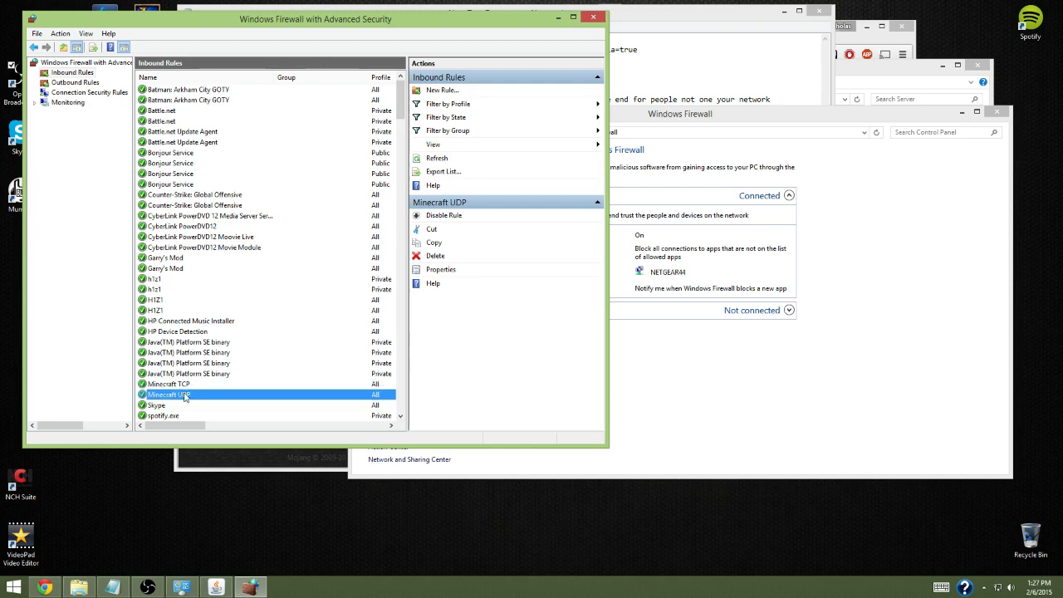
Walk through a new outbound TCP port rule for remote port 25565, allowed on all profiles, and cancel it without naming it
left_click(76, 82)
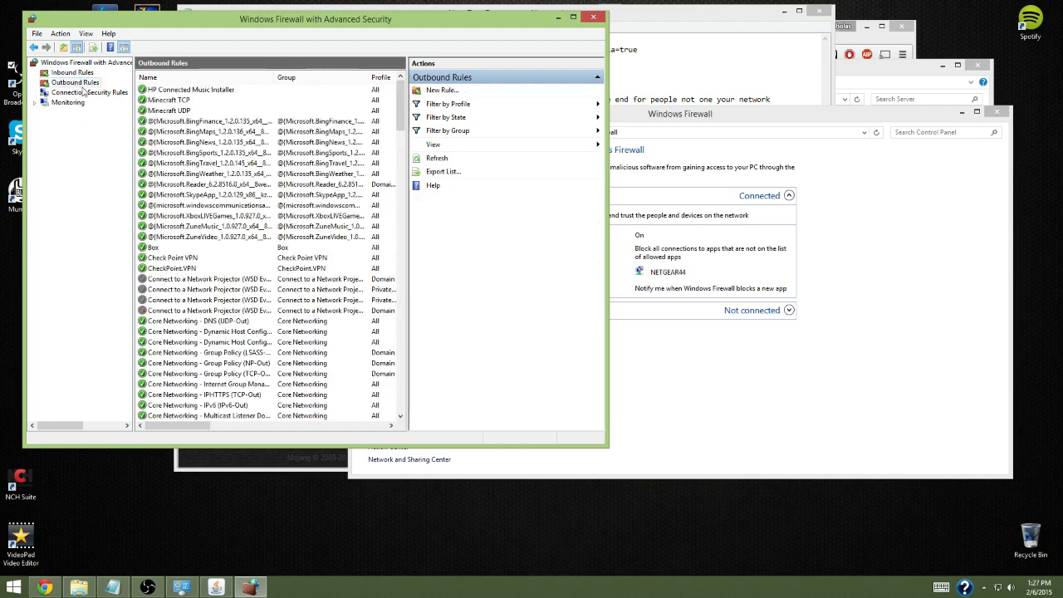
left_click(170, 101)
right_click(86, 83)
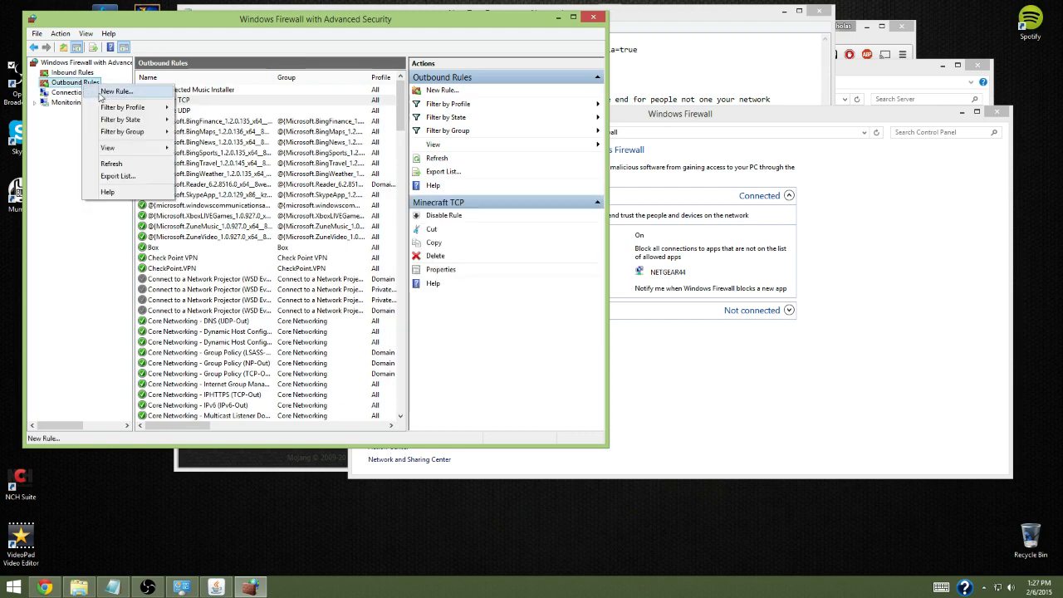
left_click(108, 89)
left_click(181, 166)
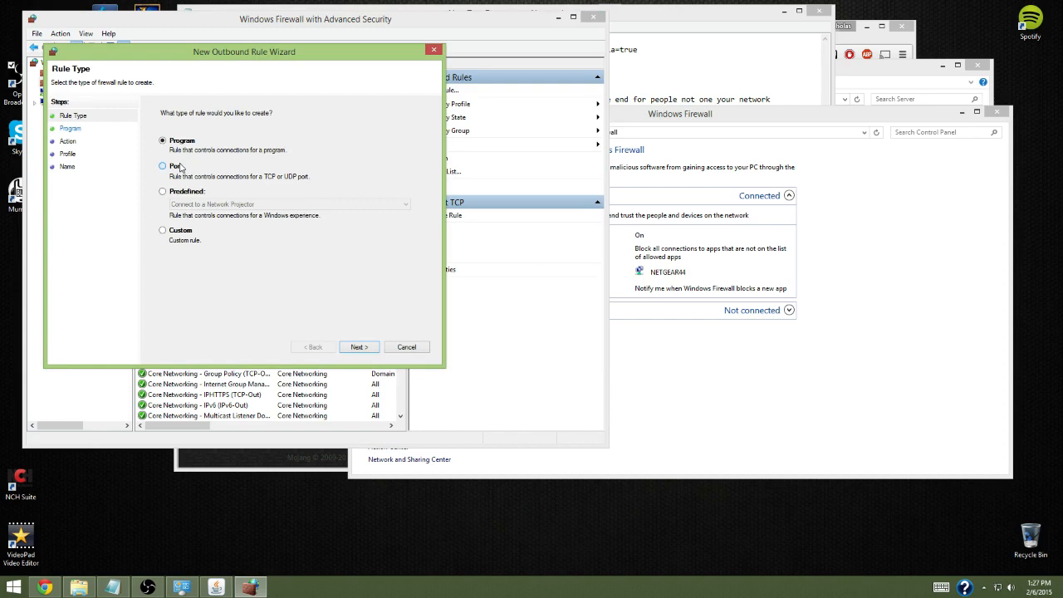
left_click(359, 347)
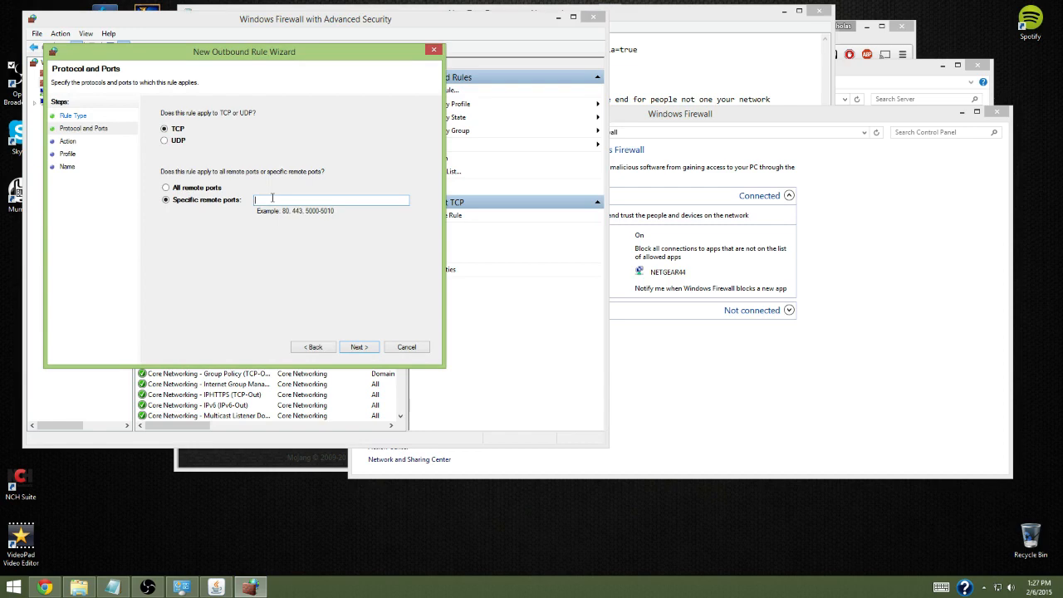
left_click(358, 346)
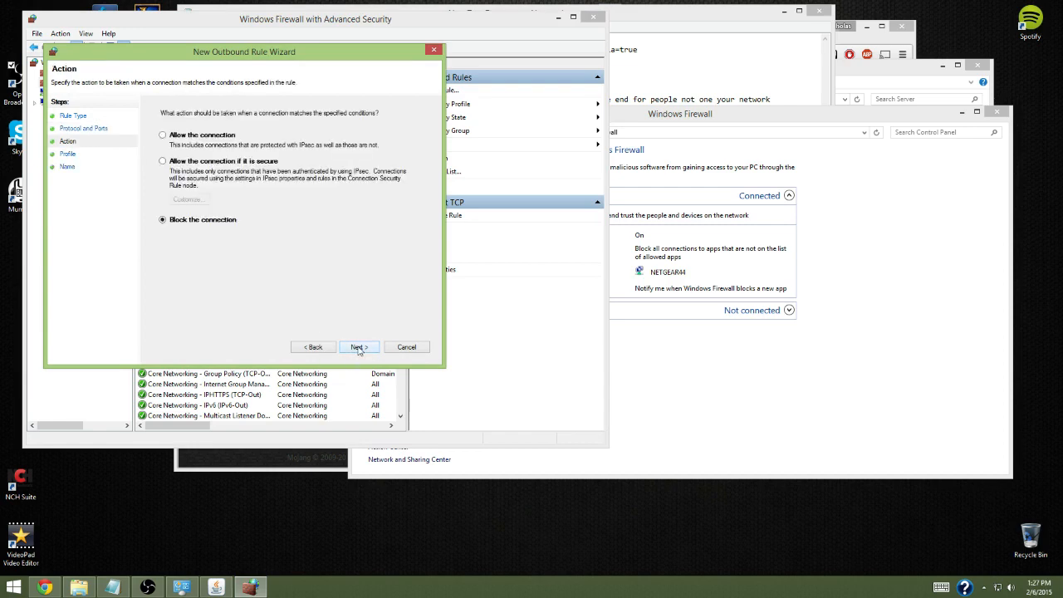
left_click(177, 137)
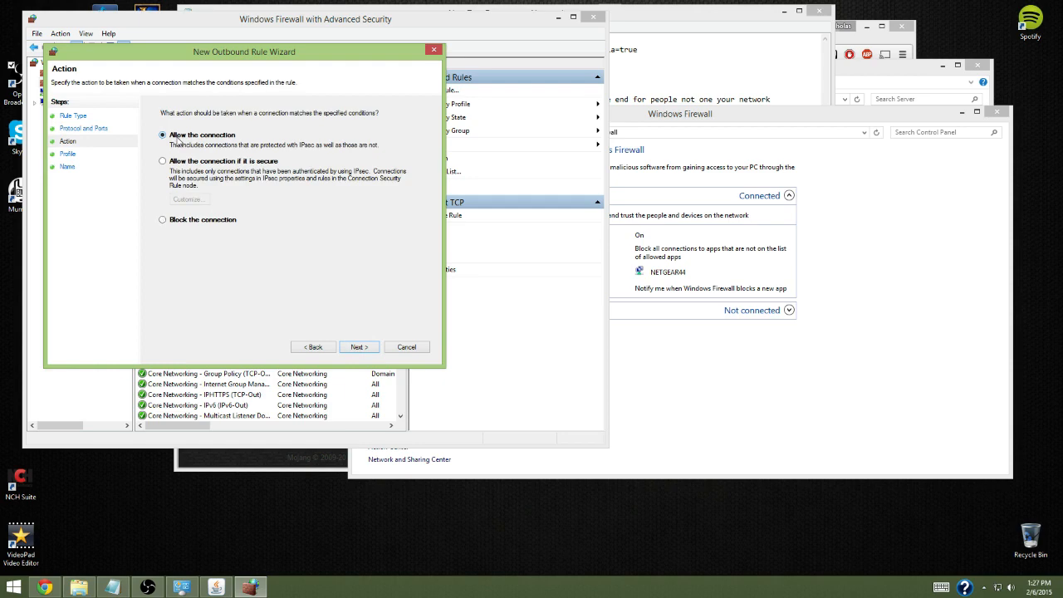
left_click(359, 347)
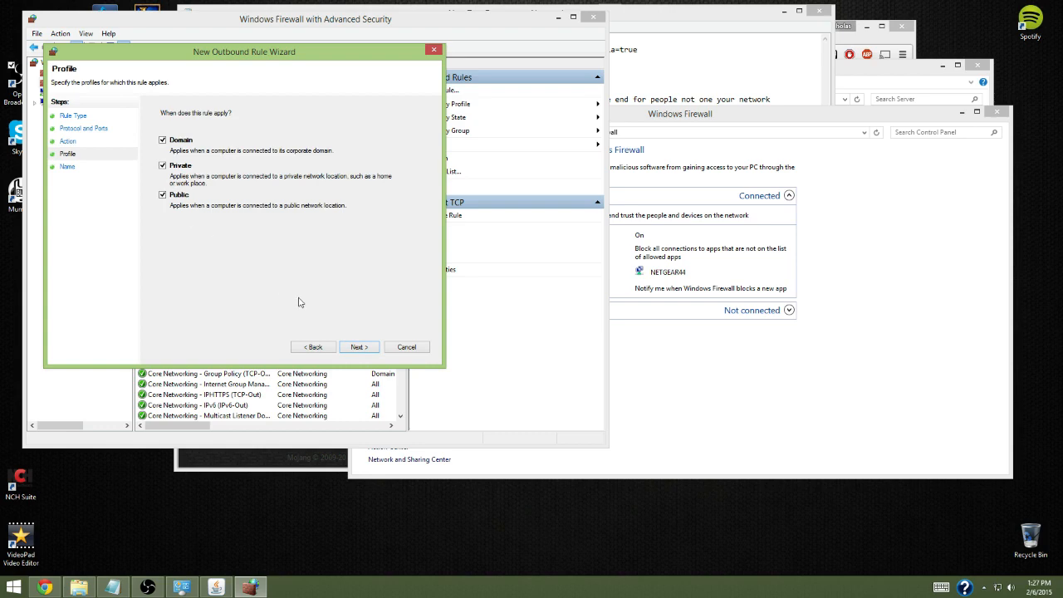
left_click(351, 348)
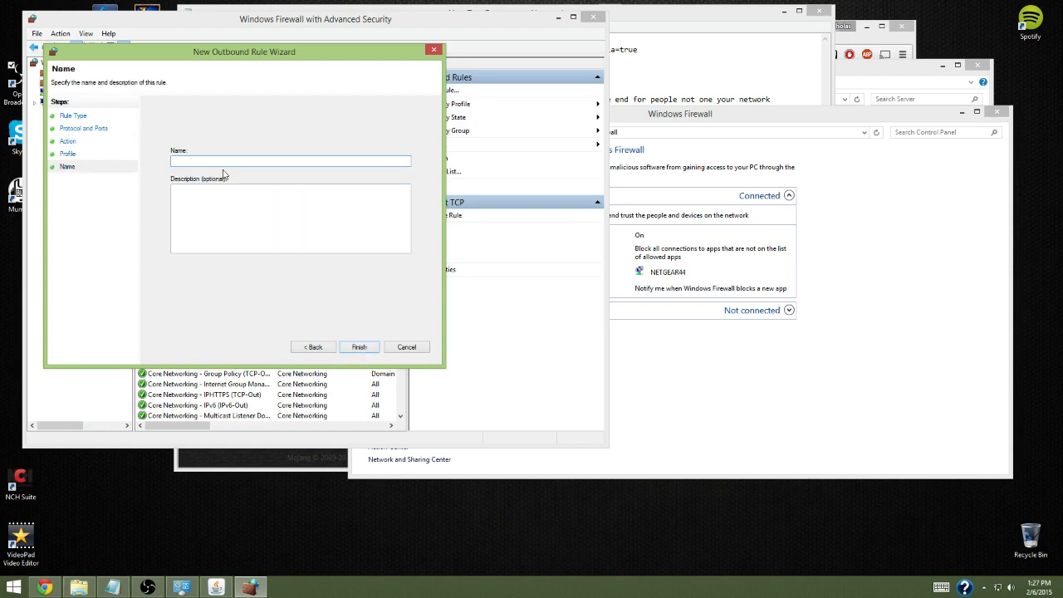
left_click(395, 350)
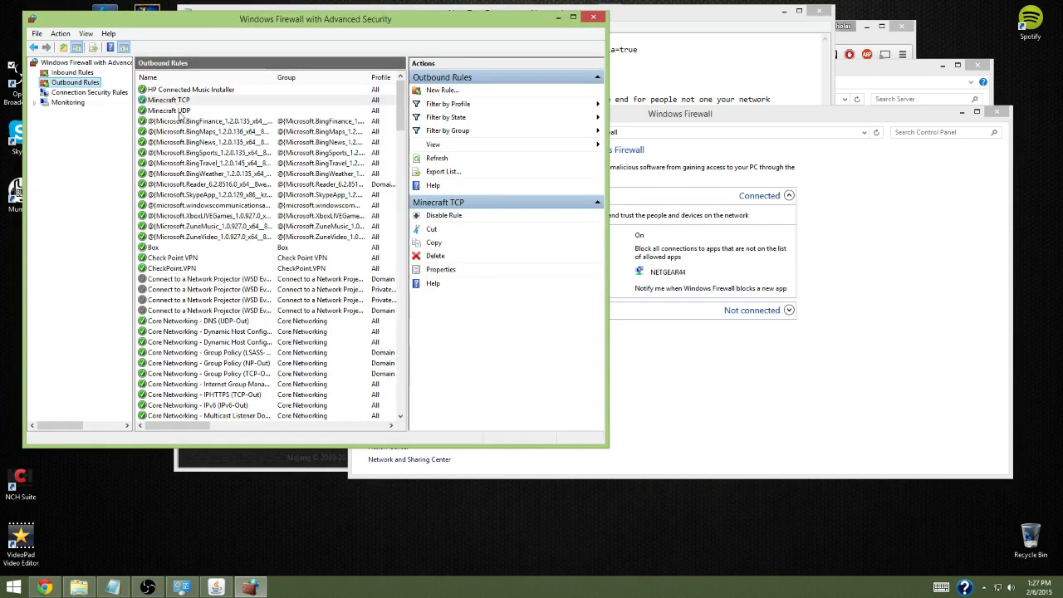
Point out the existing Minecraft TCP and Minecraft UDP entries among the outbound rules
left_click(178, 110)
left_click(180, 100)
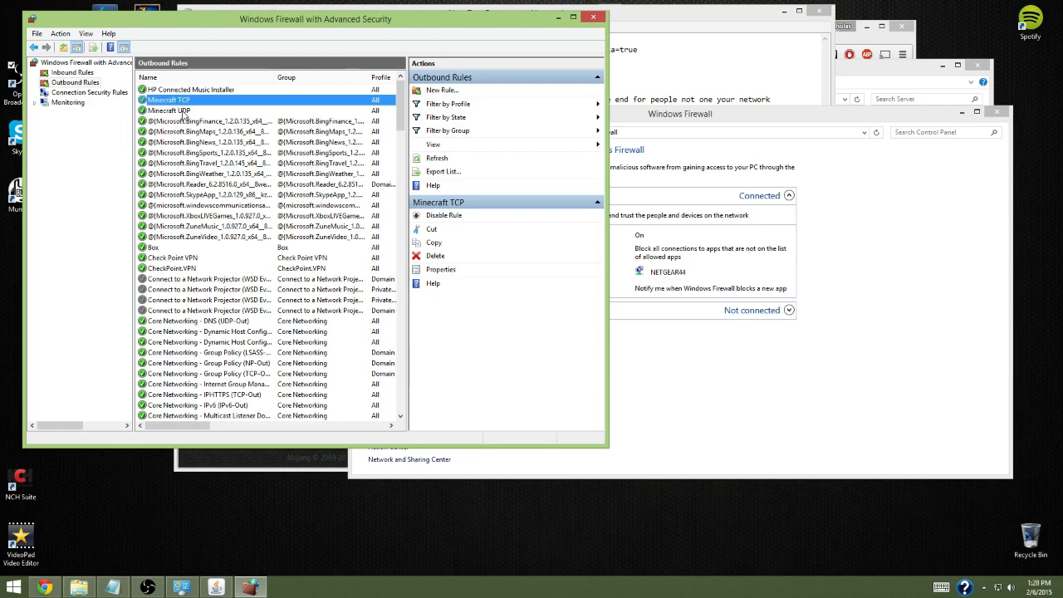
left_click(185, 111)
left_click(173, 99)
left_click(184, 111)
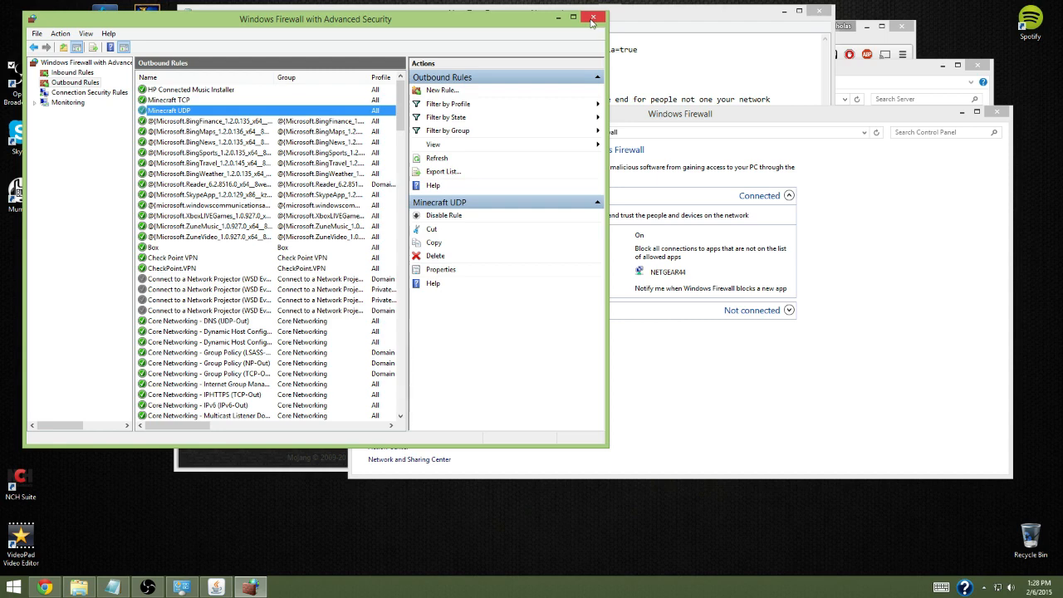
Close both Windows Firewall windows and minimize the Server folder, consulting the port forwarding item in the setup notes
left_click(592, 19)
left_click(384, 76)
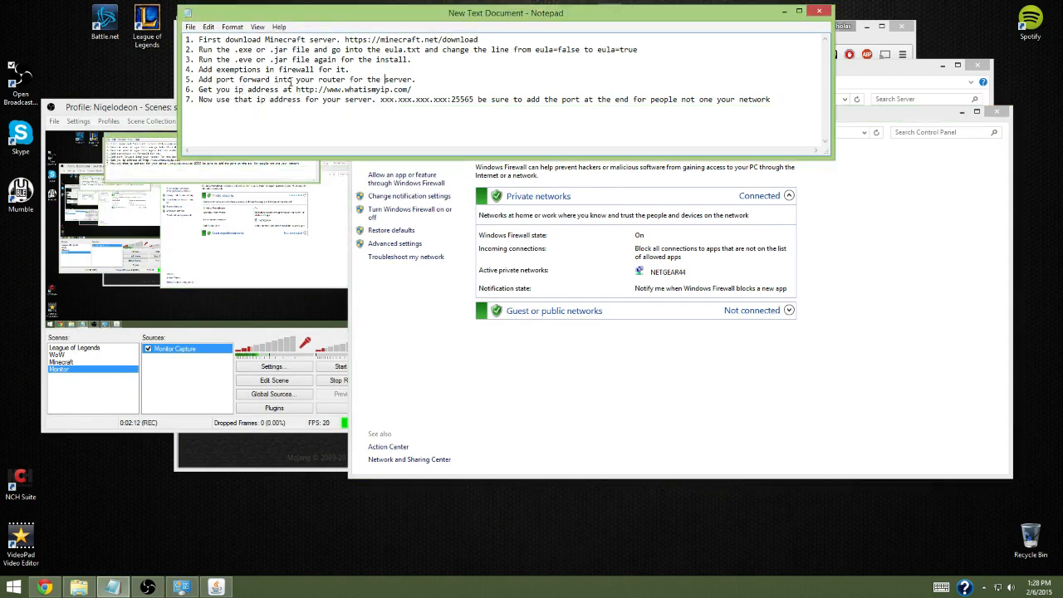
left_click(587, 466)
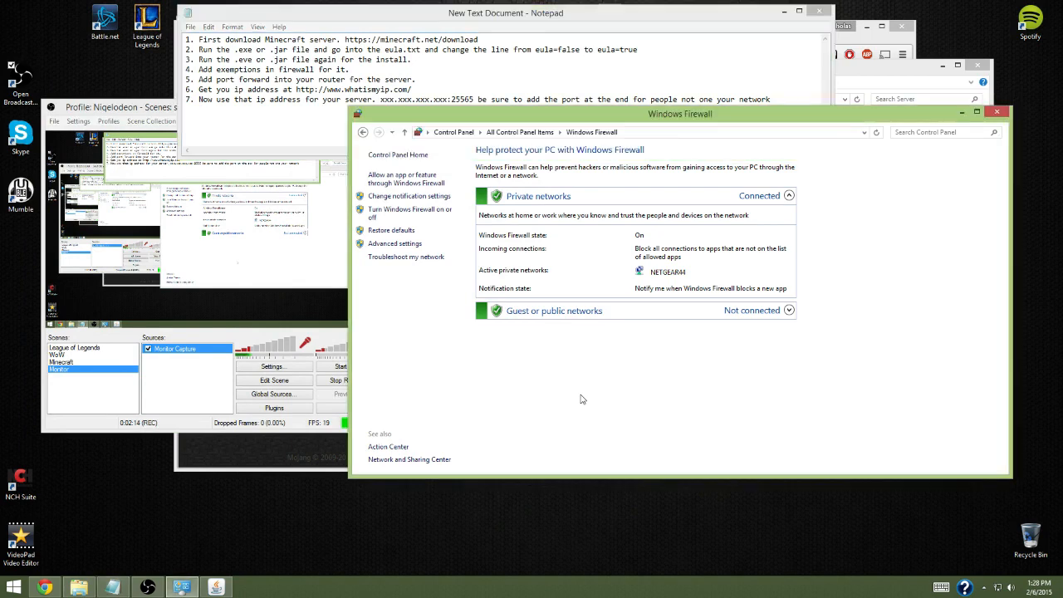
left_click(997, 112)
left_click(892, 81)
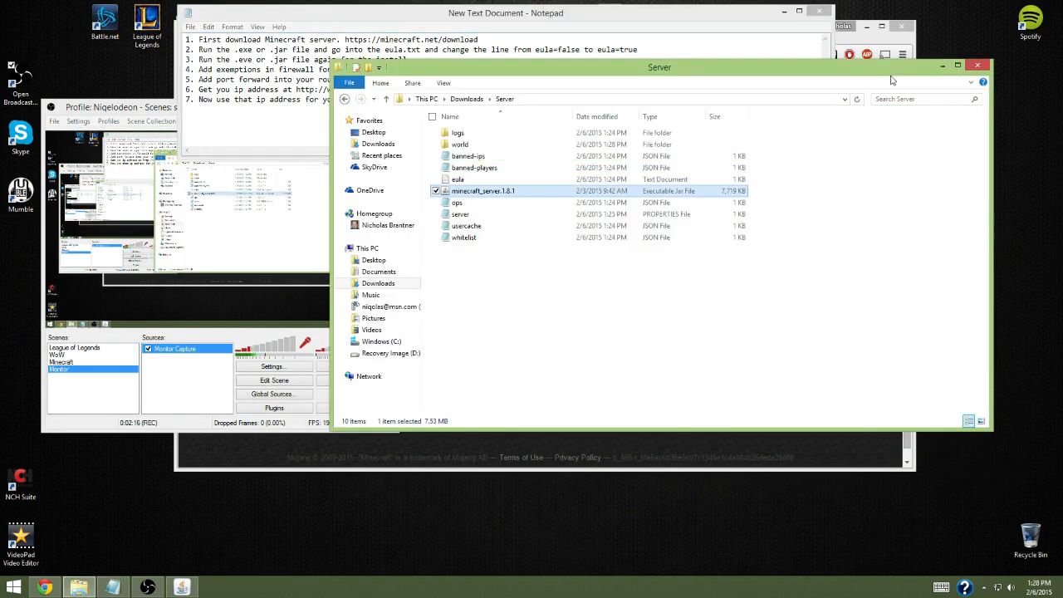
left_click(942, 65)
Switch to the NETGEAR router page in Chrome and sign in to its advanced settings with the router's user name and password
left_click(782, 229)
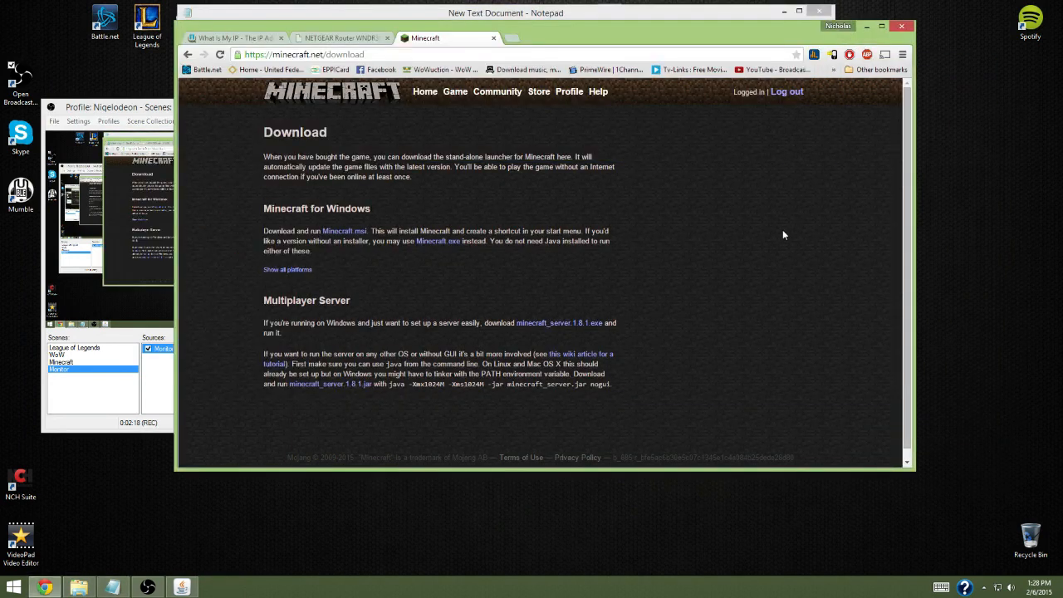
left_click(341, 38)
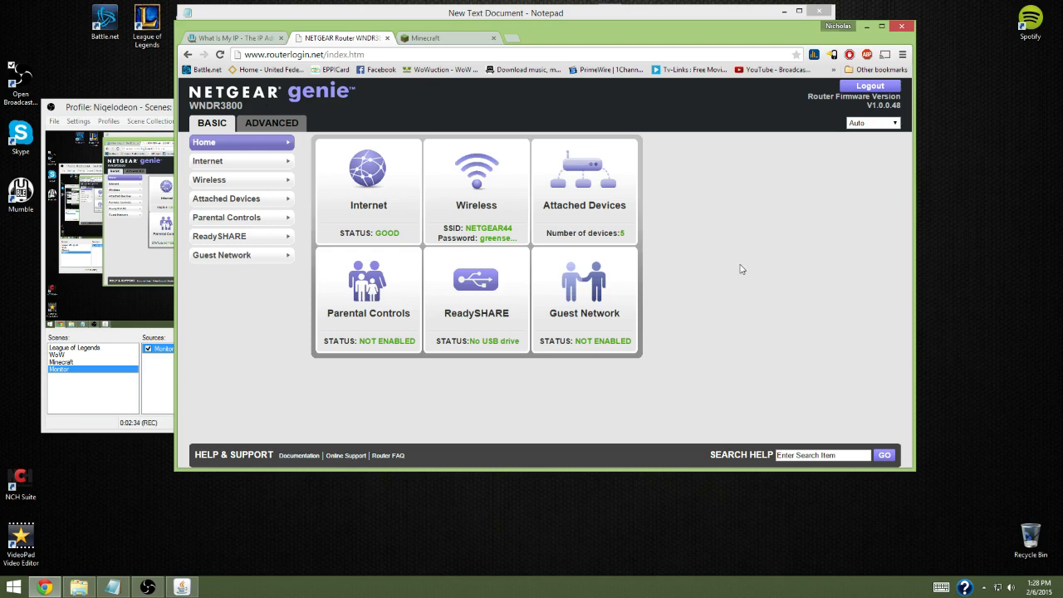
left_click(278, 124)
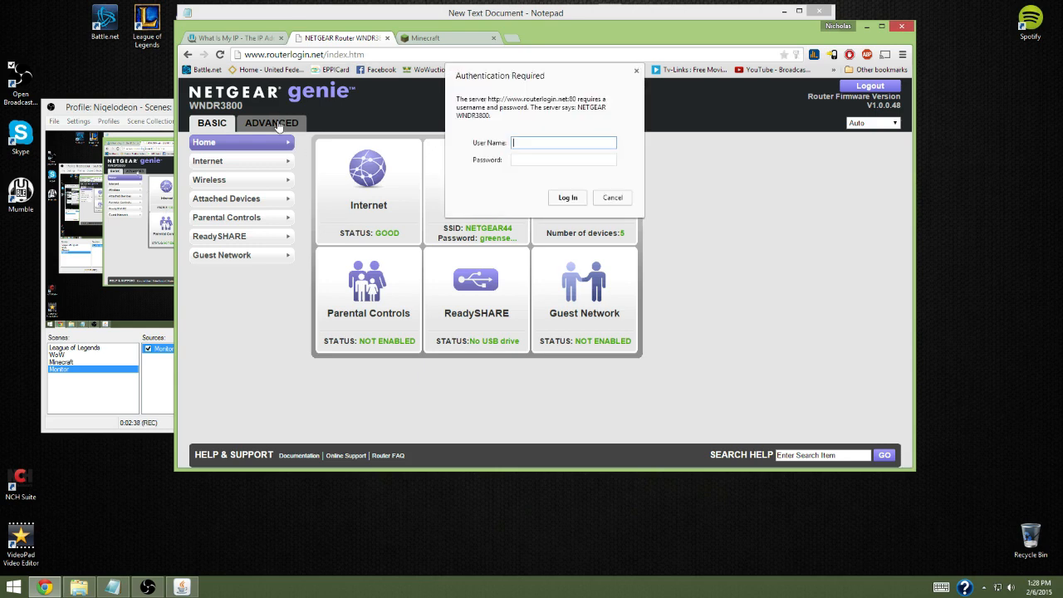
type("admin")
key("Tab")
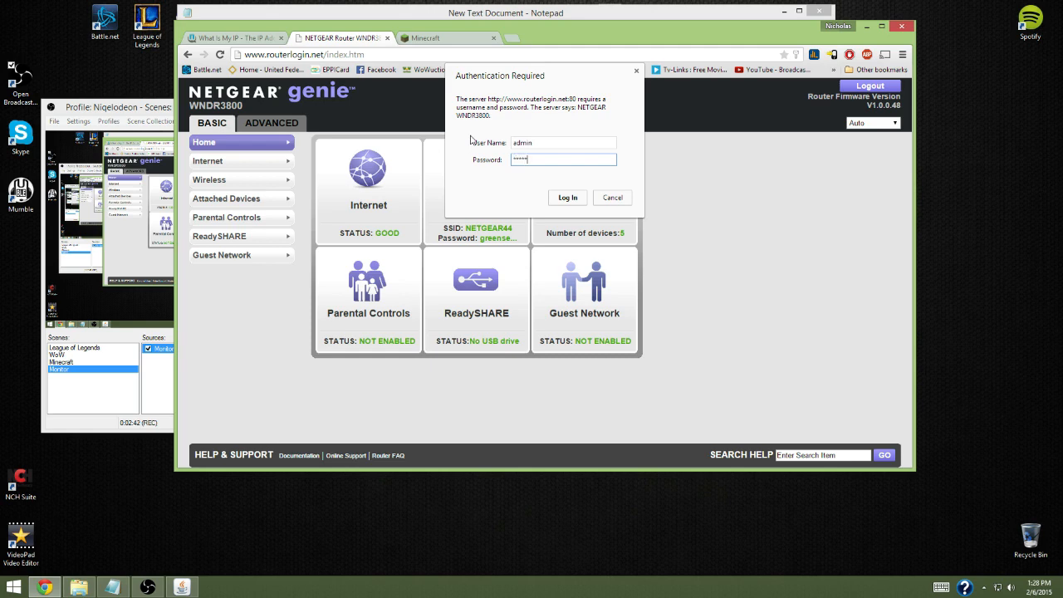
key("Return")
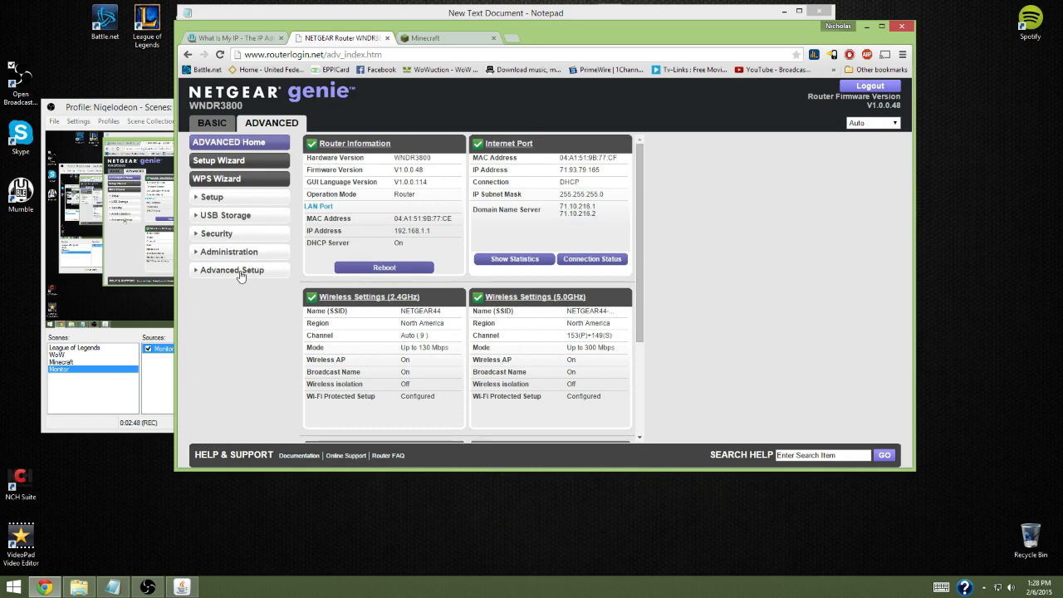
Open the router's Port Forwarding / Port Triggering settings and highlight the last number of the HTTP service's internal IP address
left_click(238, 273)
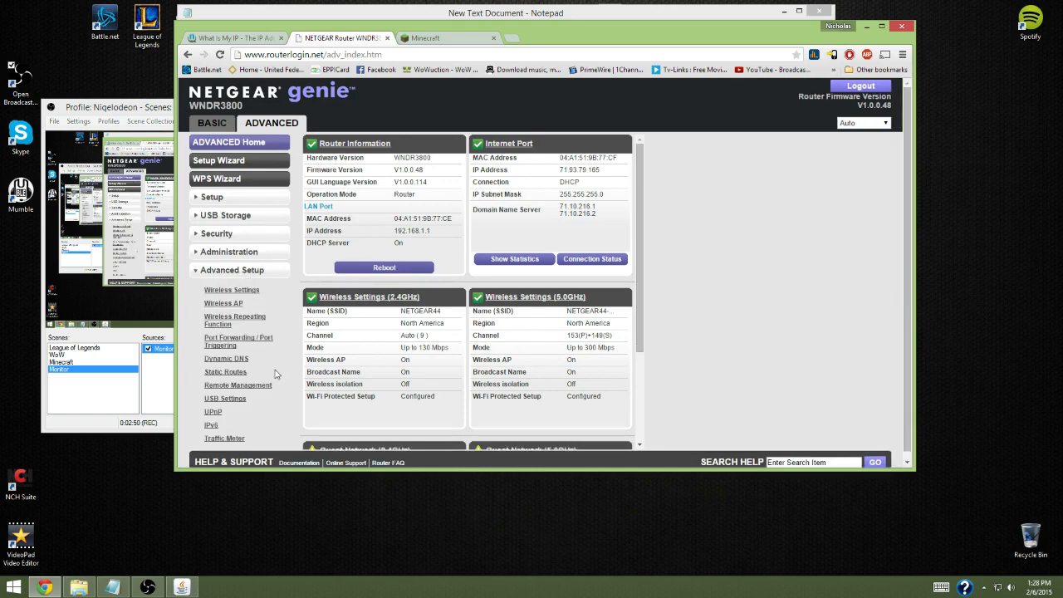
left_click(230, 342)
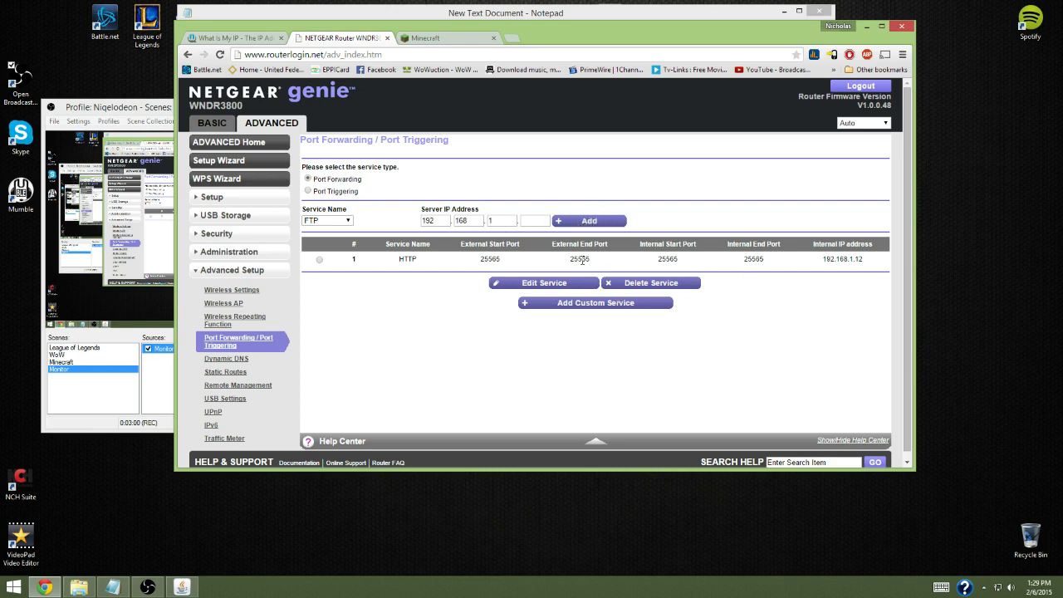
left_click(571, 230)
left_click(620, 123)
left_click_drag(864, 260, 855, 260)
Search Windows for "prom" and open the Command Prompt
left_click(13, 586)
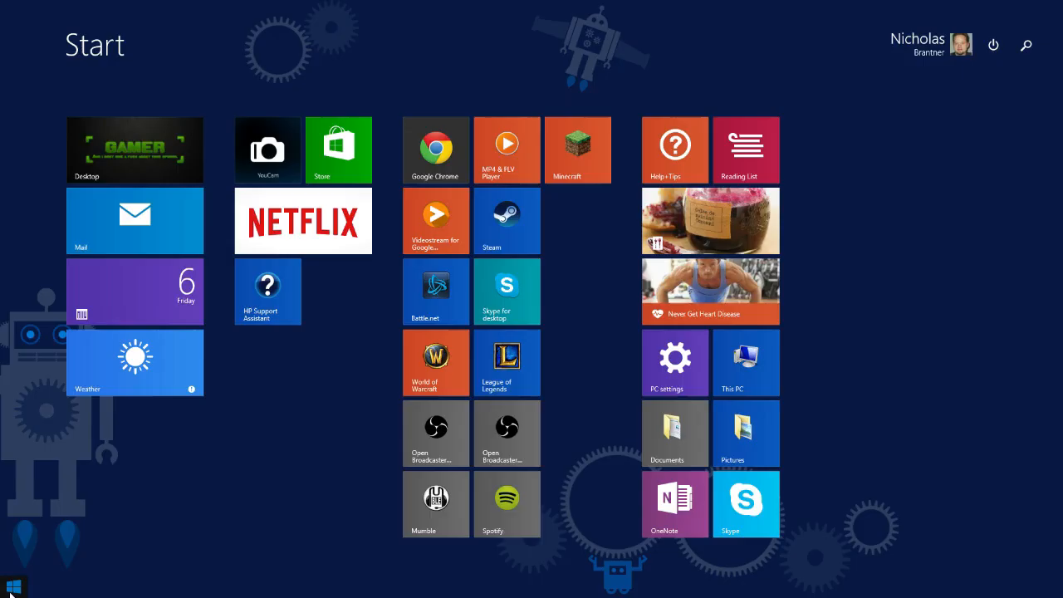
left_click(1026, 44)
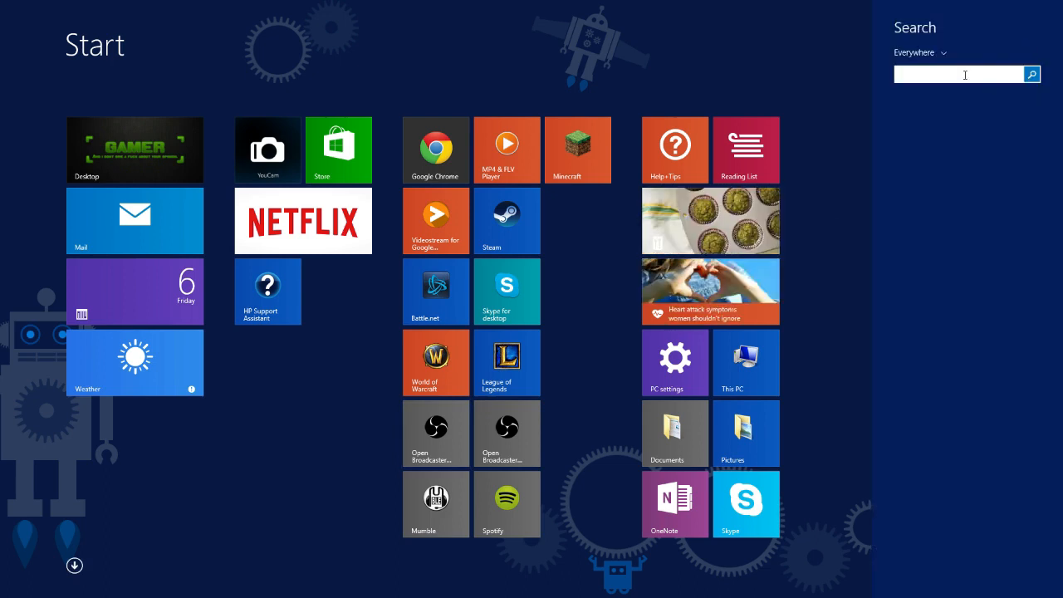
type("prompt")
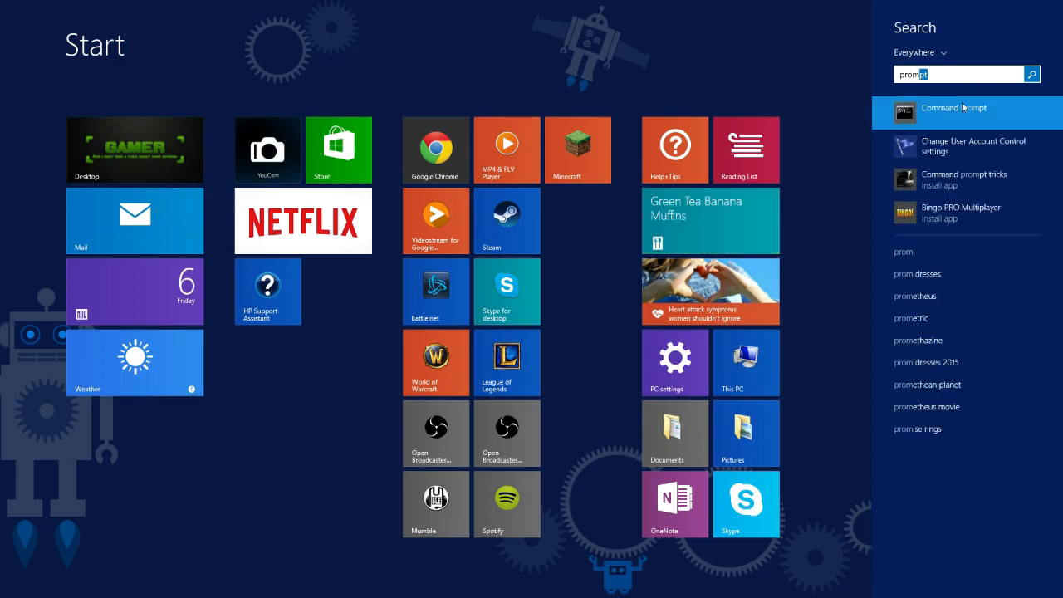
left_click(961, 102)
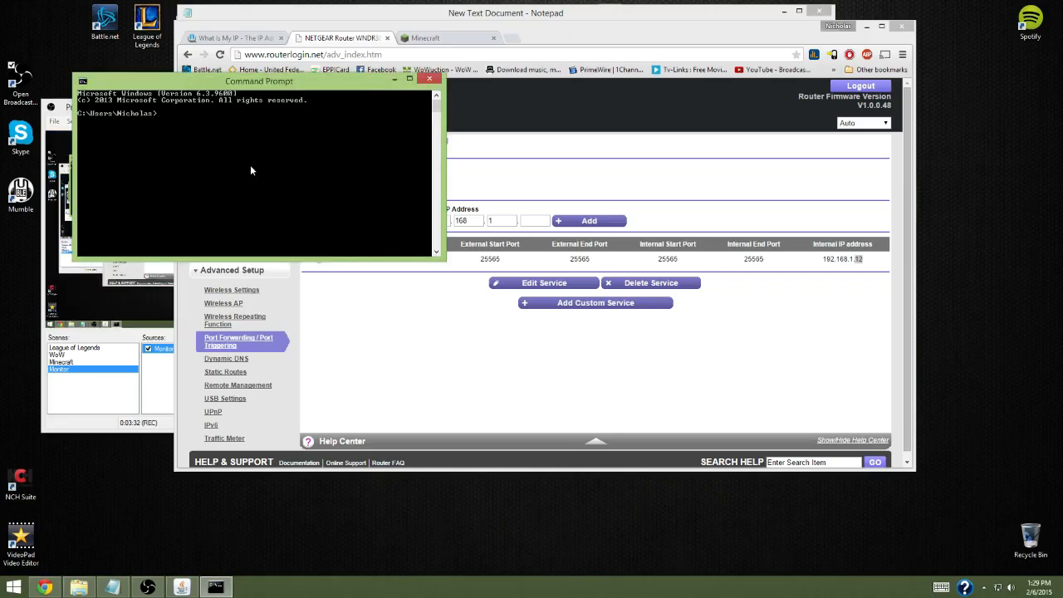
Run ipconfig to look up the computer's IPv4 address and close the Command Prompt
type("/")
key("BackSpace")
type("ipconfigfig")
key("Return")
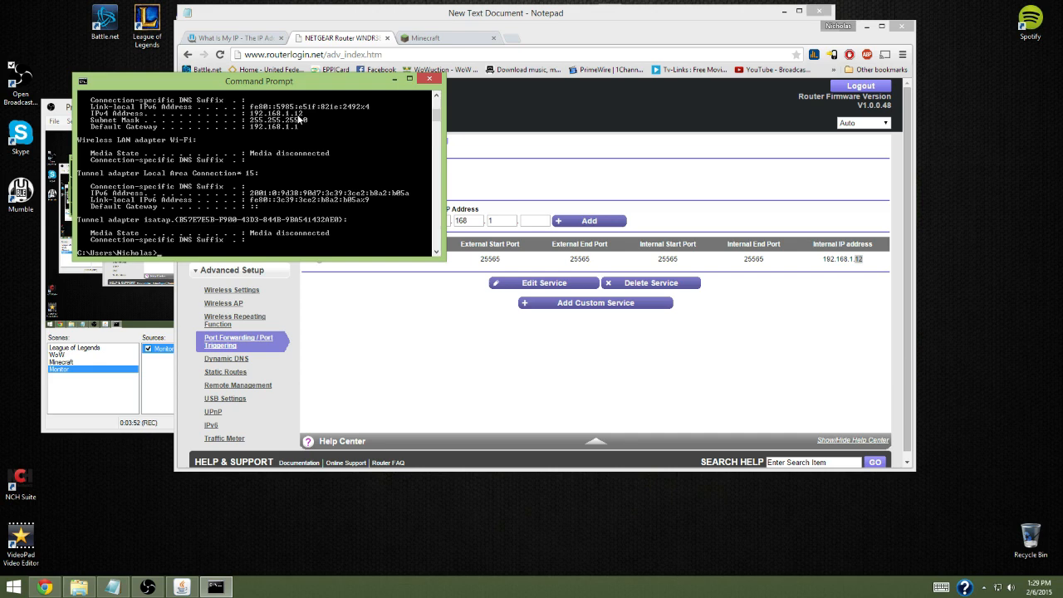
left_click(430, 80)
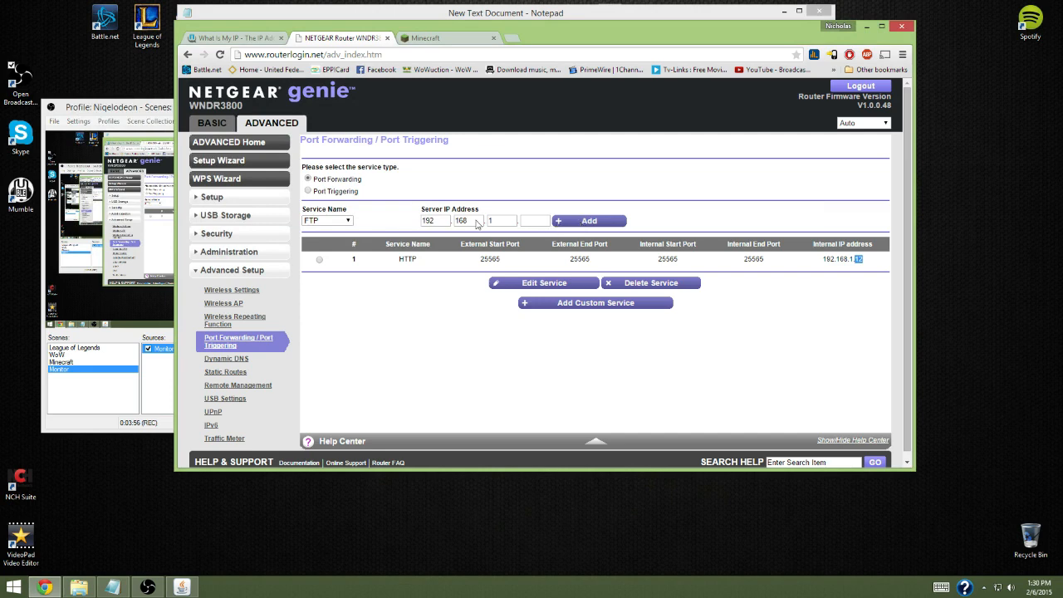
Try to add an HTTP port forwarding service for server IP address 192.168.1.12
left_click(332, 219)
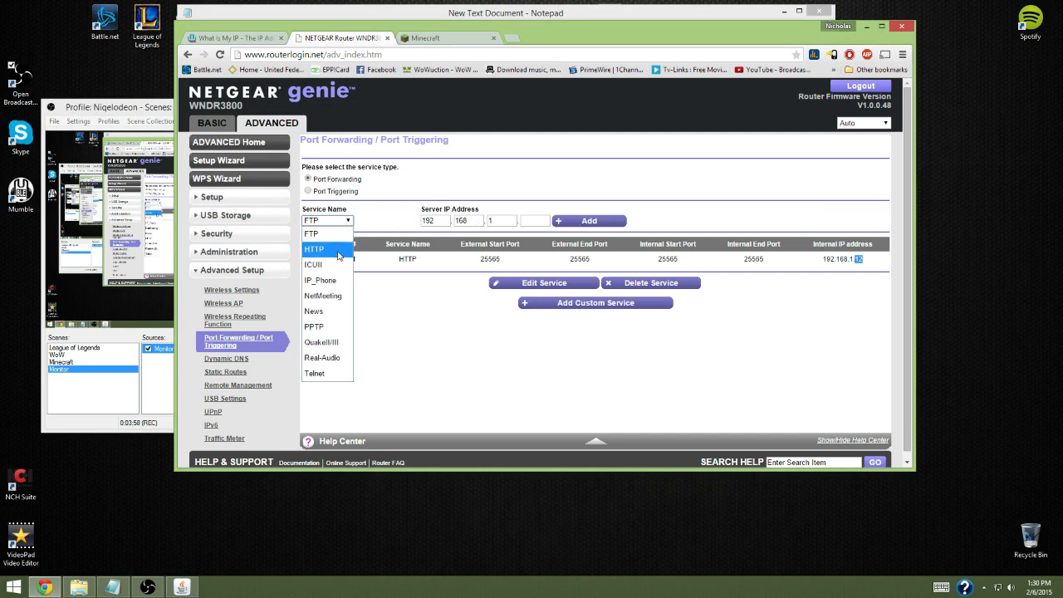
left_click(338, 250)
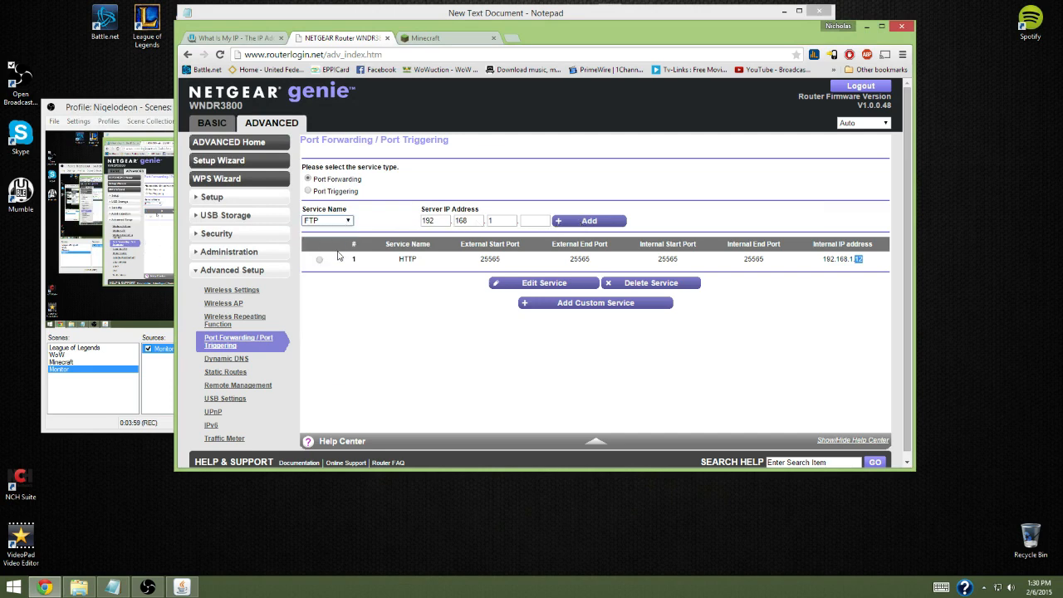
left_click(591, 220)
left_click(620, 128)
left_click(534, 220)
type("12")
left_click(606, 222)
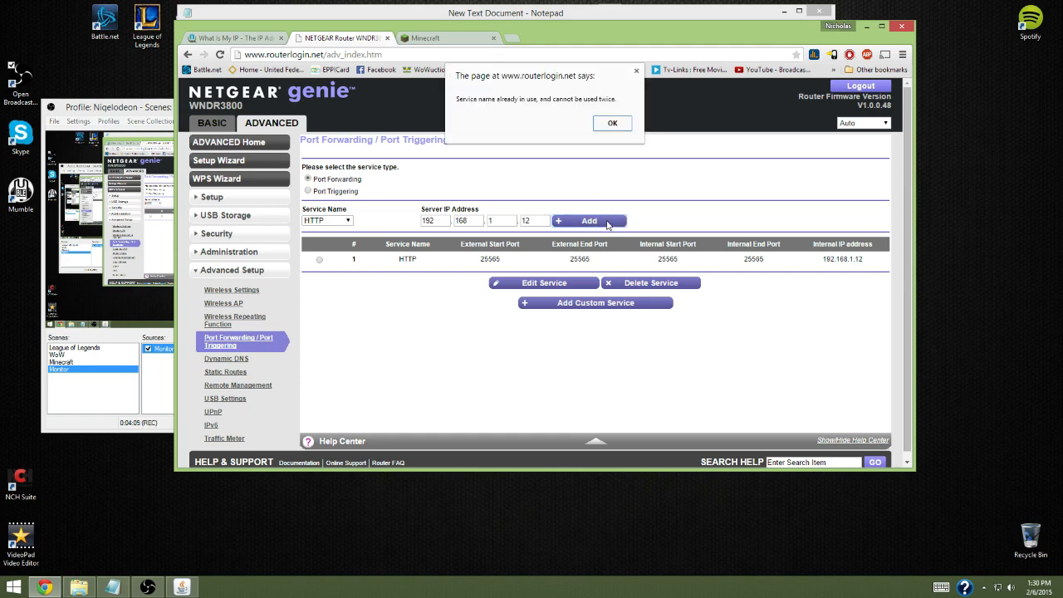
left_click(621, 126)
Select the existing HTTP port forwarding service and open it for editing
left_click(547, 284)
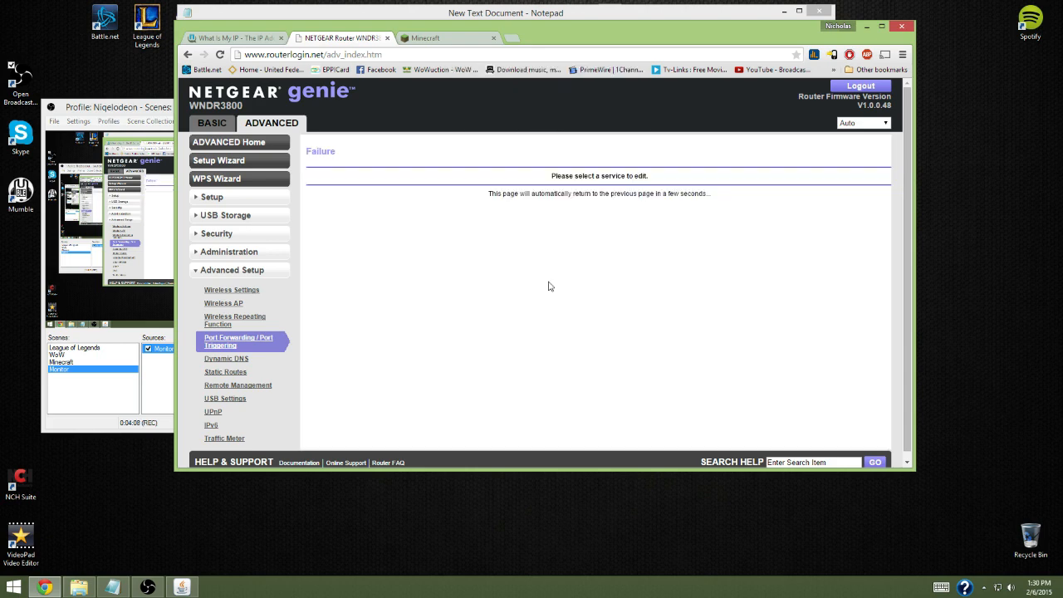
left_click(188, 54)
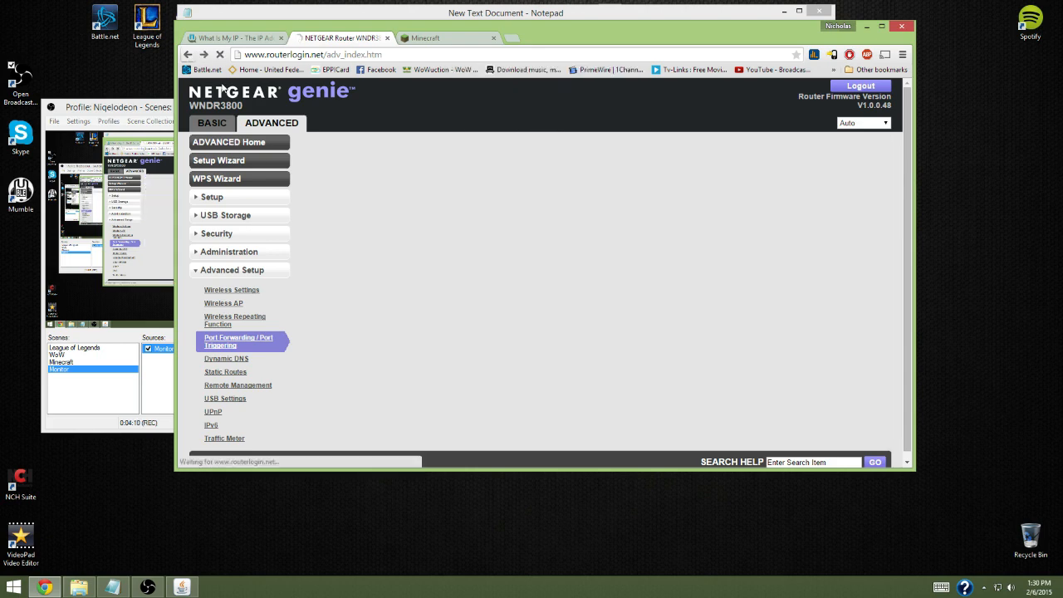
left_click(319, 259)
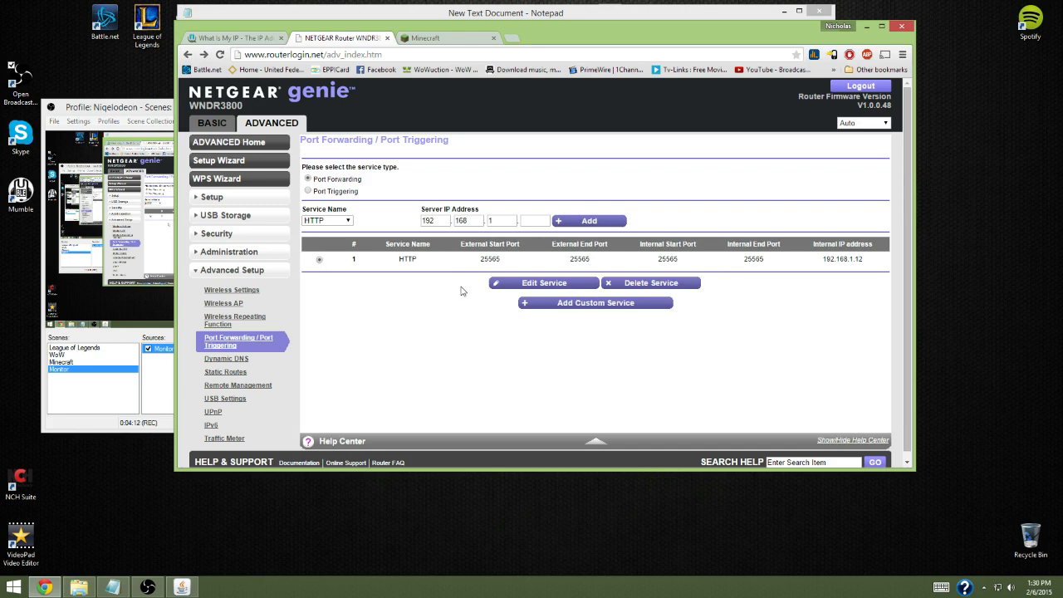
left_click(558, 290)
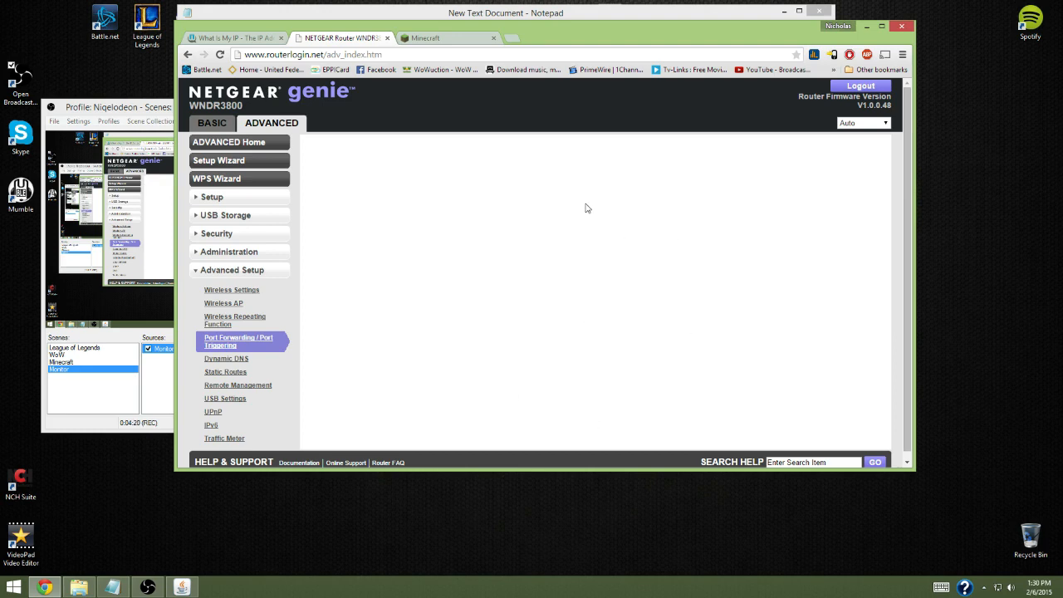
left_click(188, 57)
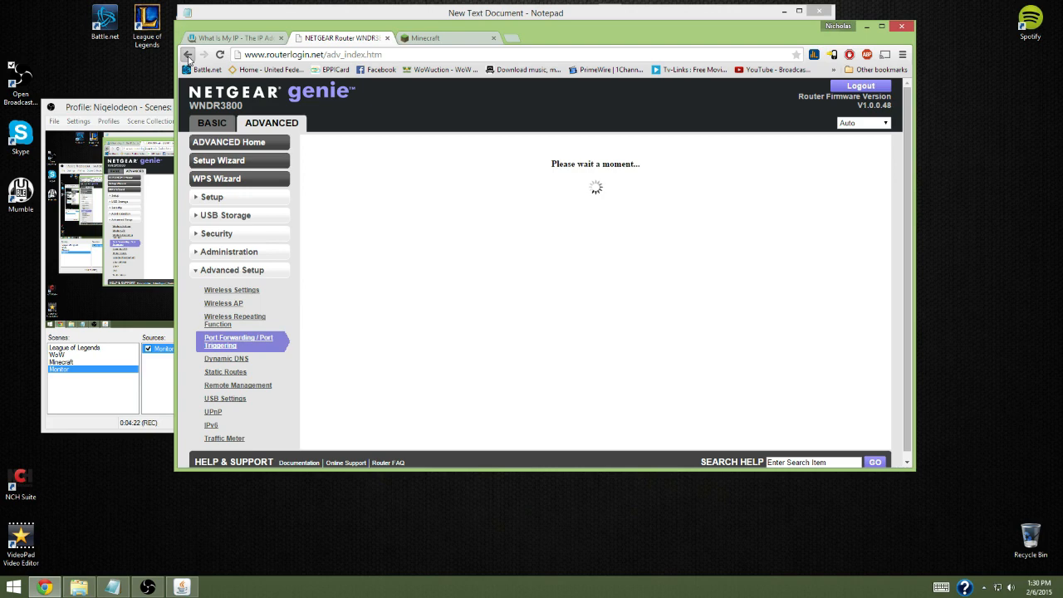
right_click(189, 56)
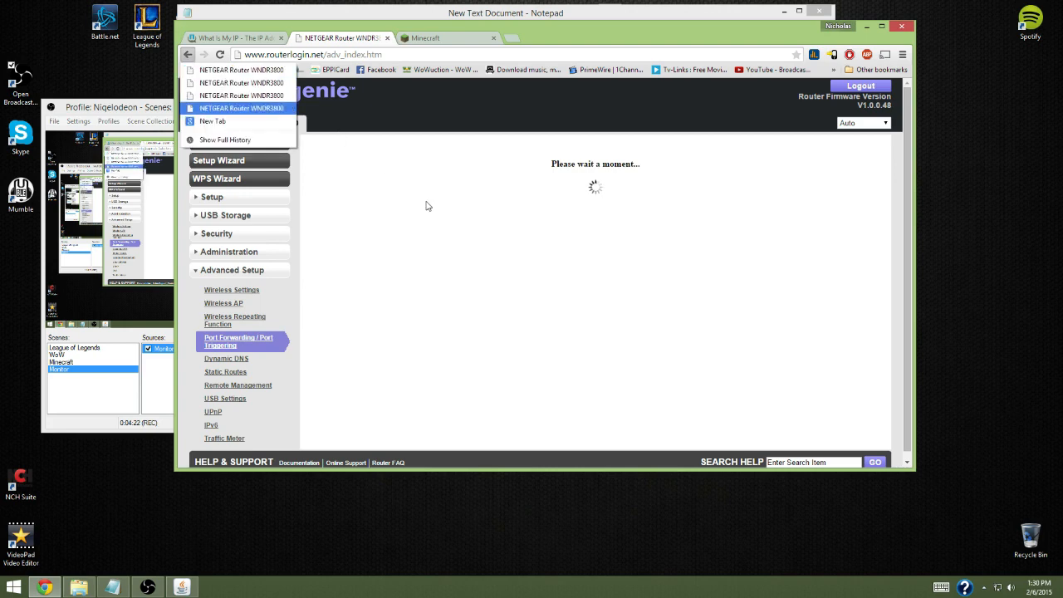
left_click(732, 149)
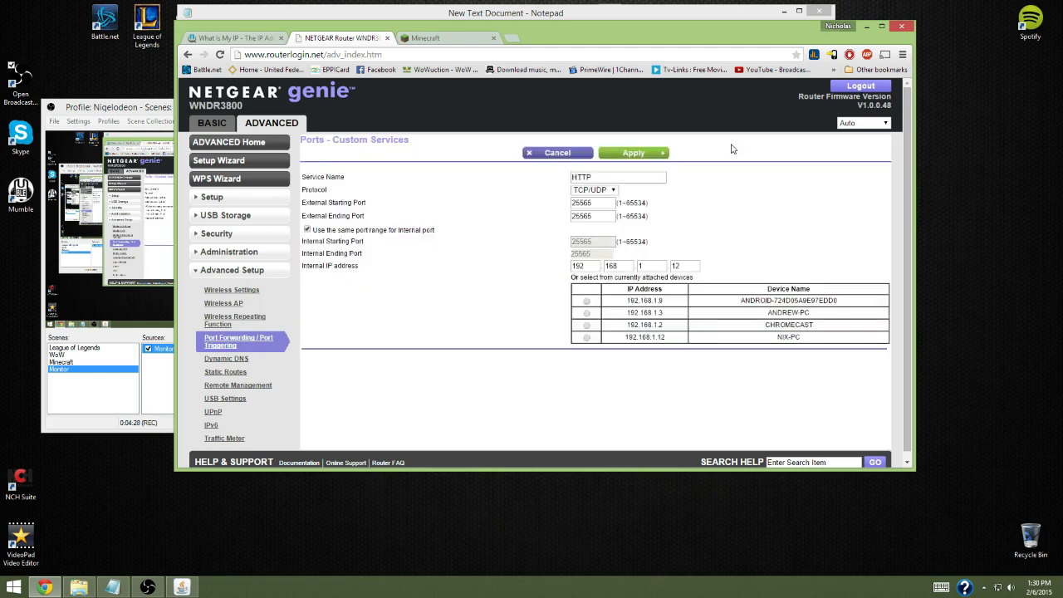
Keep the TCP/UDP protocol, go through the external ports, choose the attached device 192.168.1.12, and cancel the service edit
left_click(613, 191)
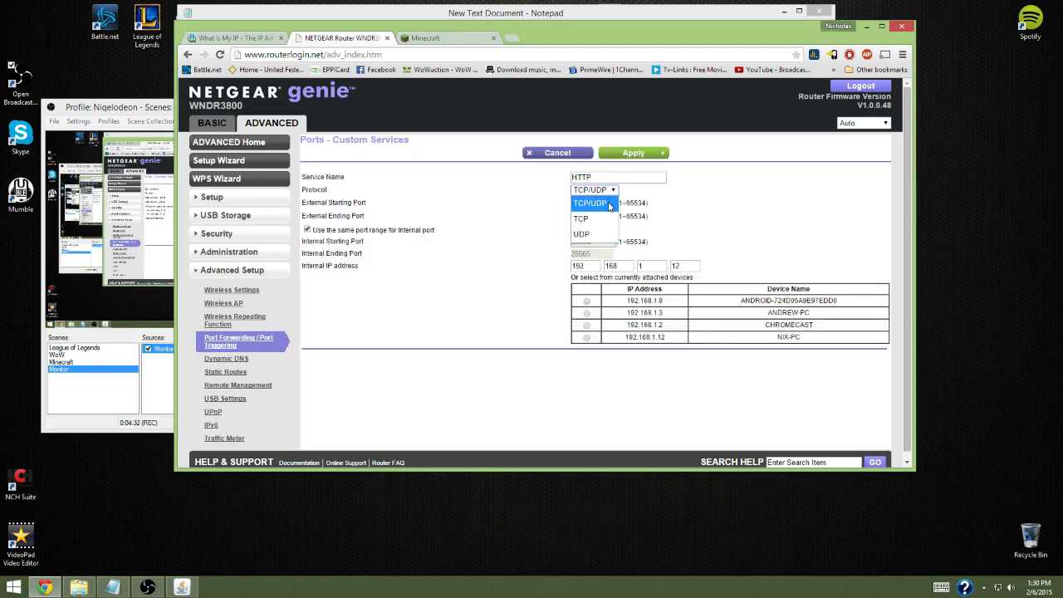
left_click(610, 205)
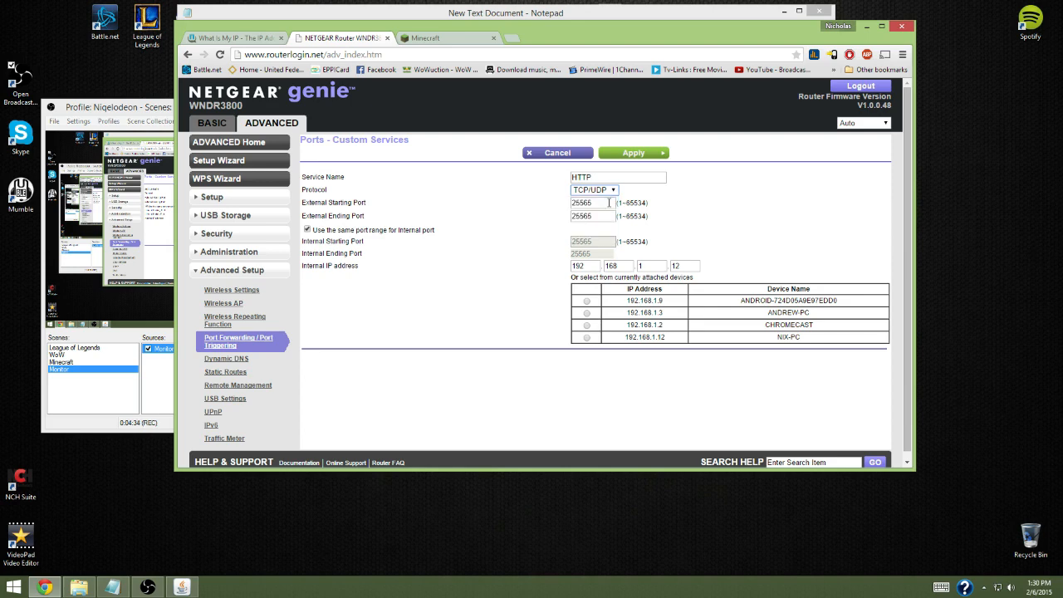
double_click(604, 204)
key("Tab")
left_click(520, 243)
left_click(587, 338)
left_click(539, 157)
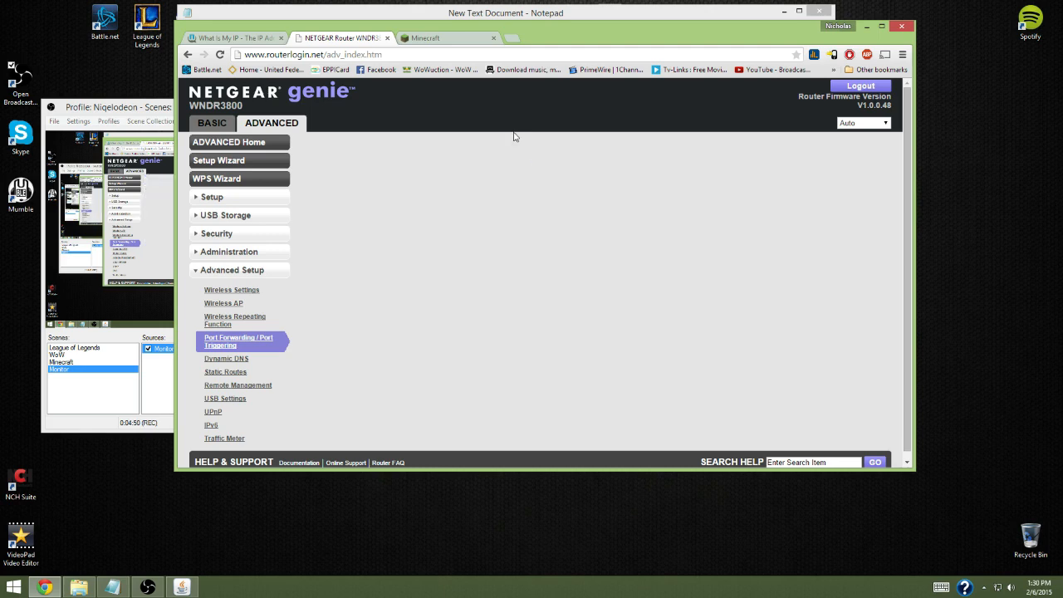
Bring up the Minecraft server window, and highlight the public IP address on the open whatismyip.com page
left_click(189, 589)
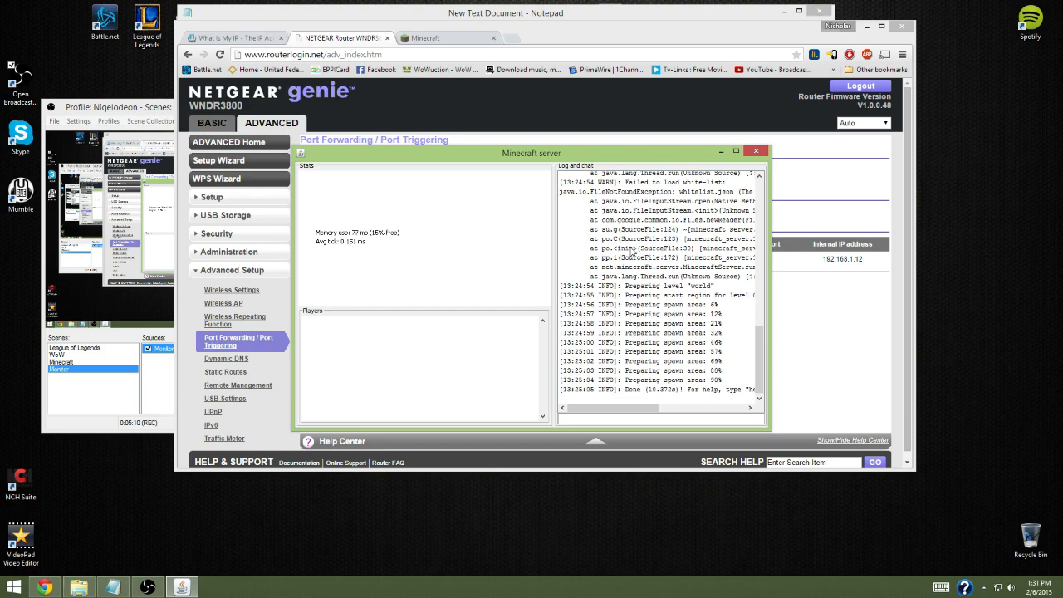
left_click(255, 38)
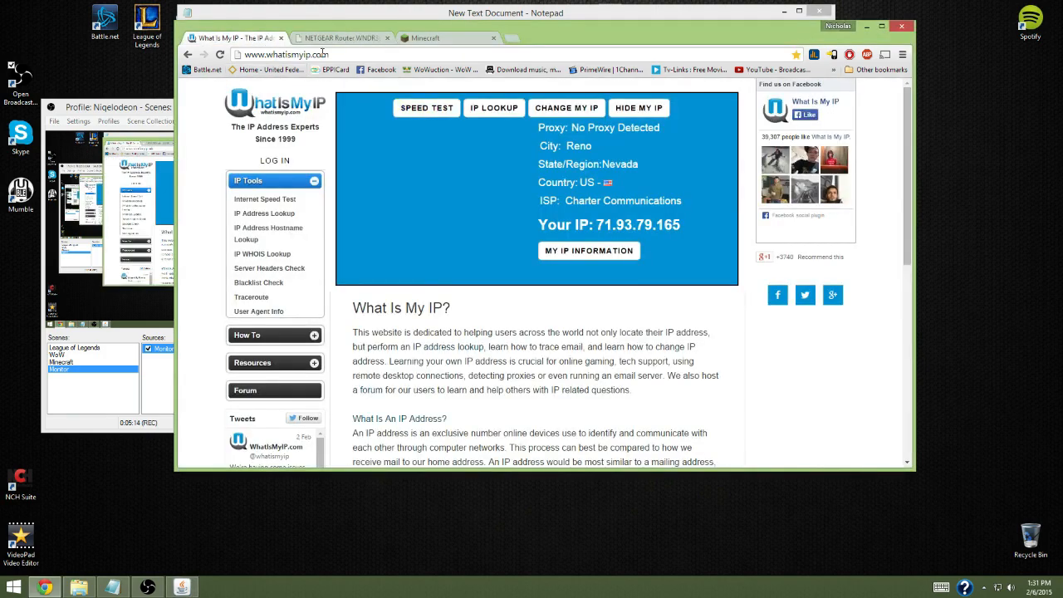
left_click(266, 54)
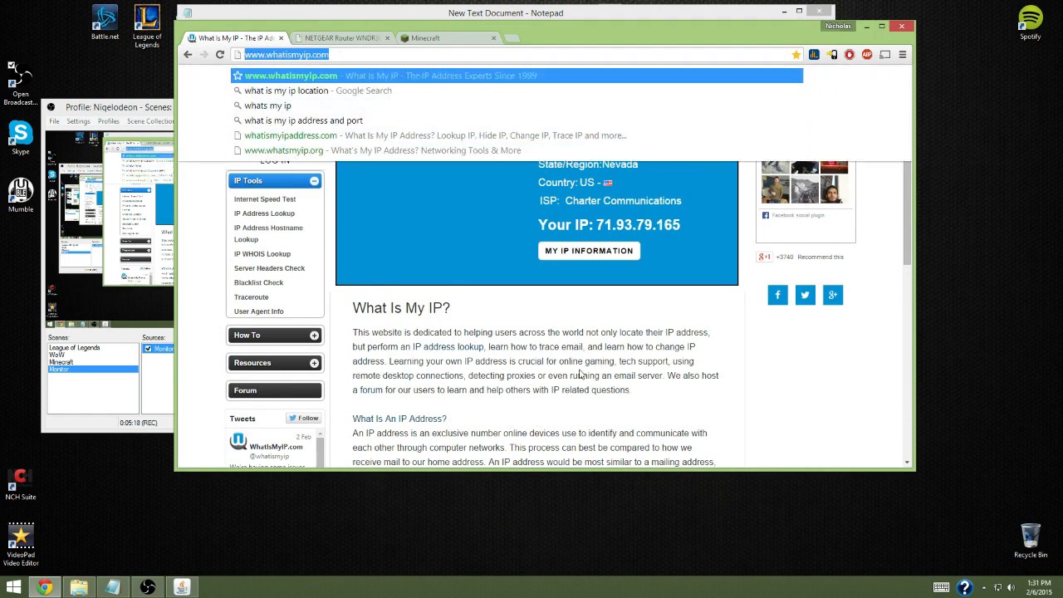
left_click(595, 268)
left_click_drag(596, 226, 698, 230)
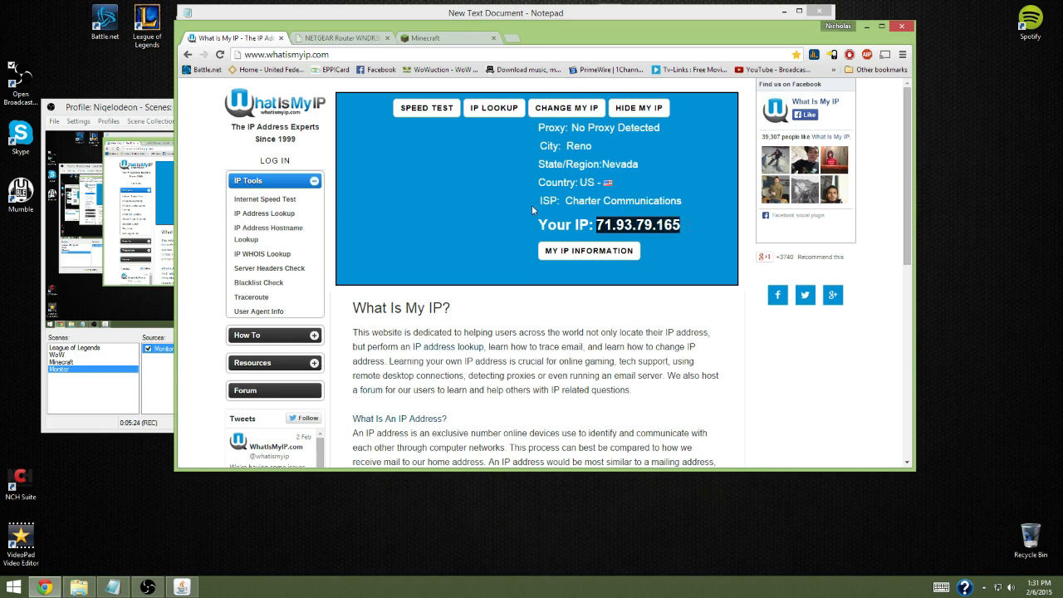
Highlight the placeholder IP address and the port number 25565 in line 7 of the Notepad instructions
left_click(548, 16)
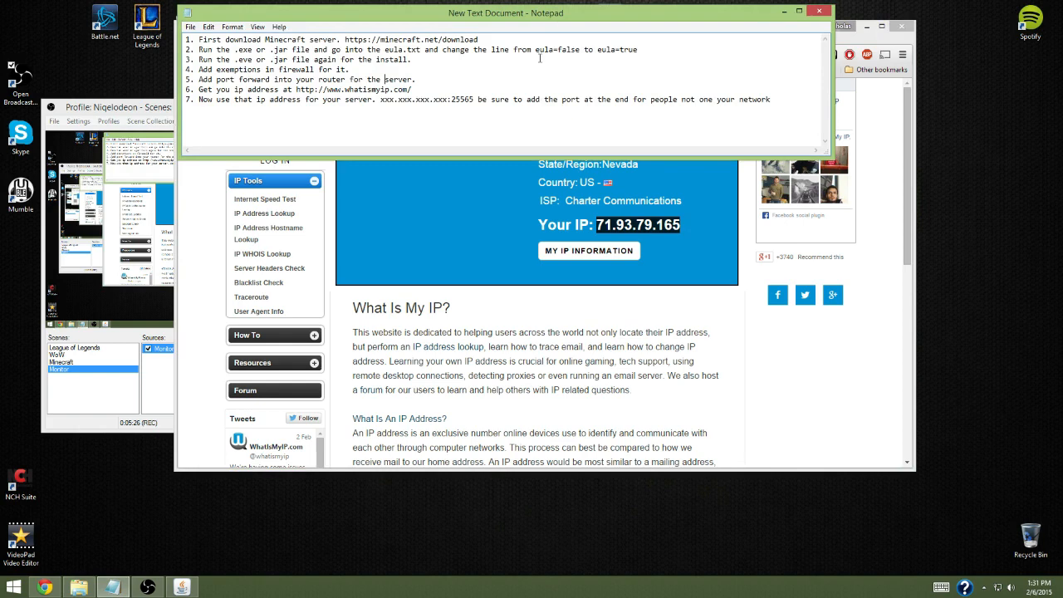
left_click_drag(380, 98, 449, 98)
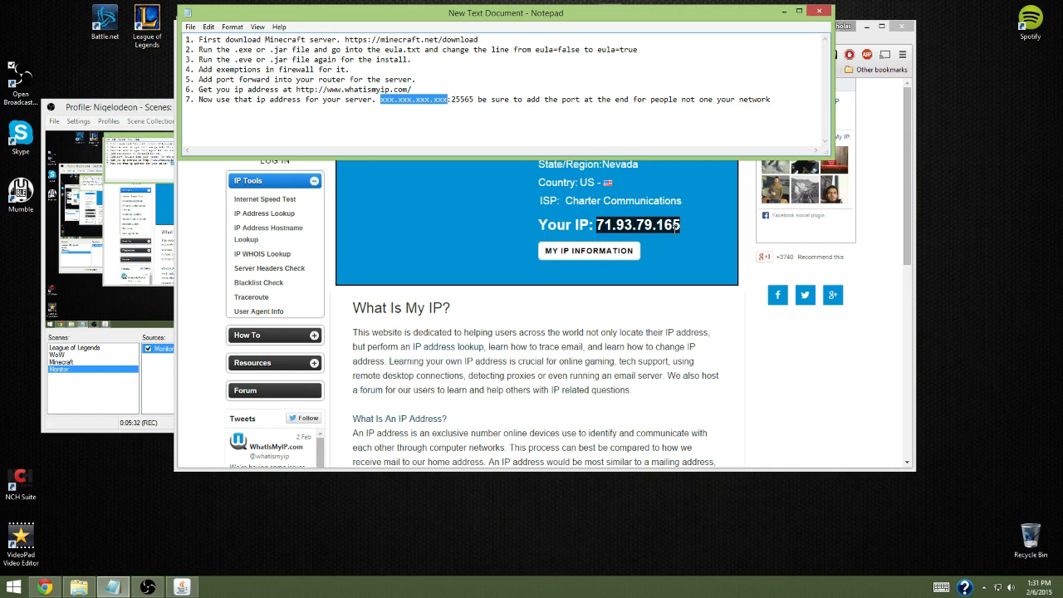
left_click(470, 99)
mouse_move(470, 99)
left_mouse_down()
mouse_move(188, 99)
mouse_move(450, 98)
left_mouse_up()
left_click(471, 106)
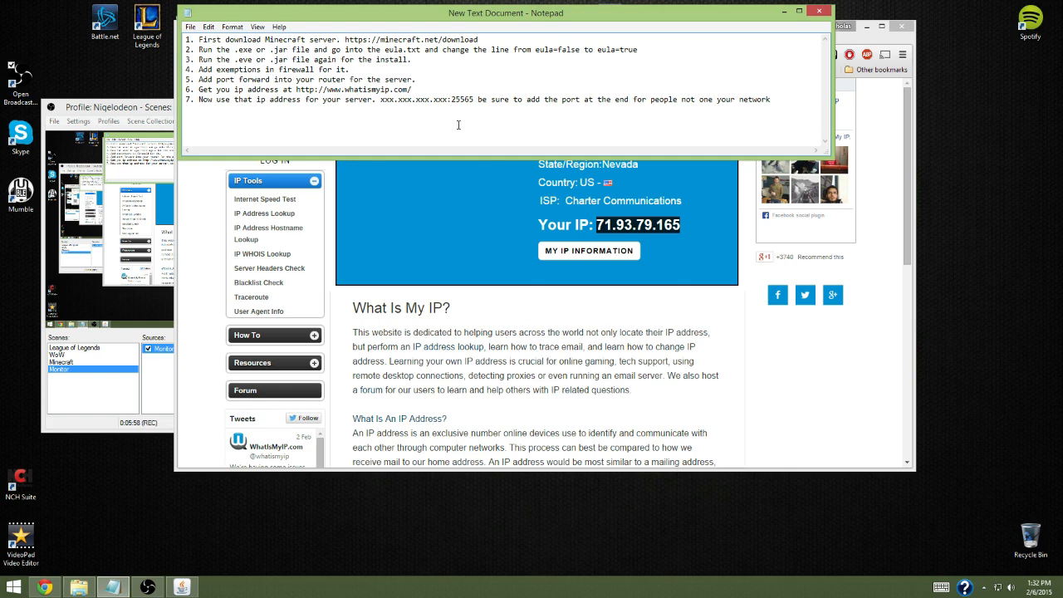
Close the Notepad instructions and switch to Open Broadcaster Software
left_click(819, 11)
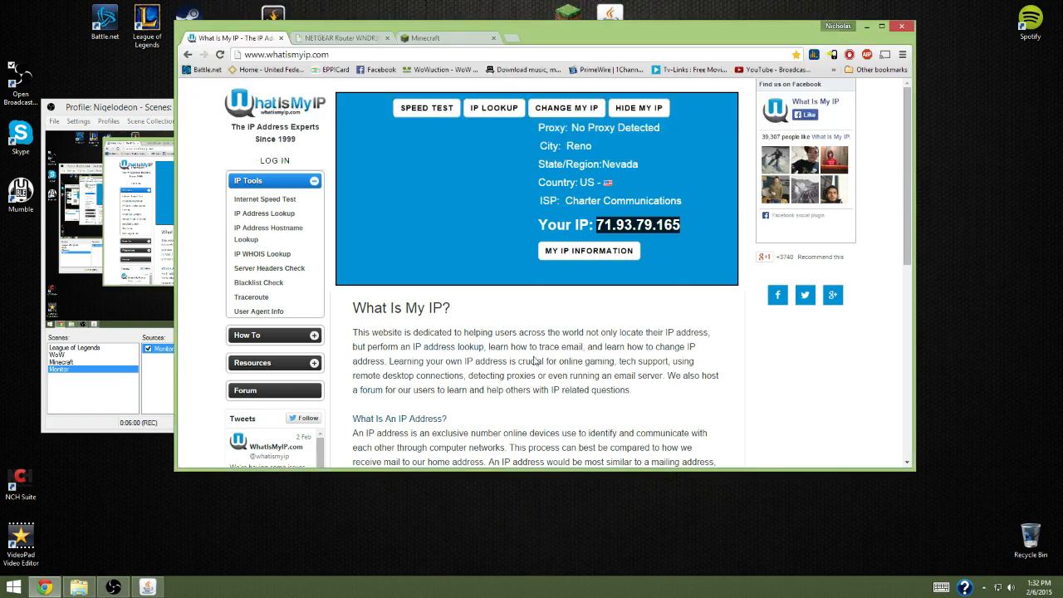
left_click(165, 112)
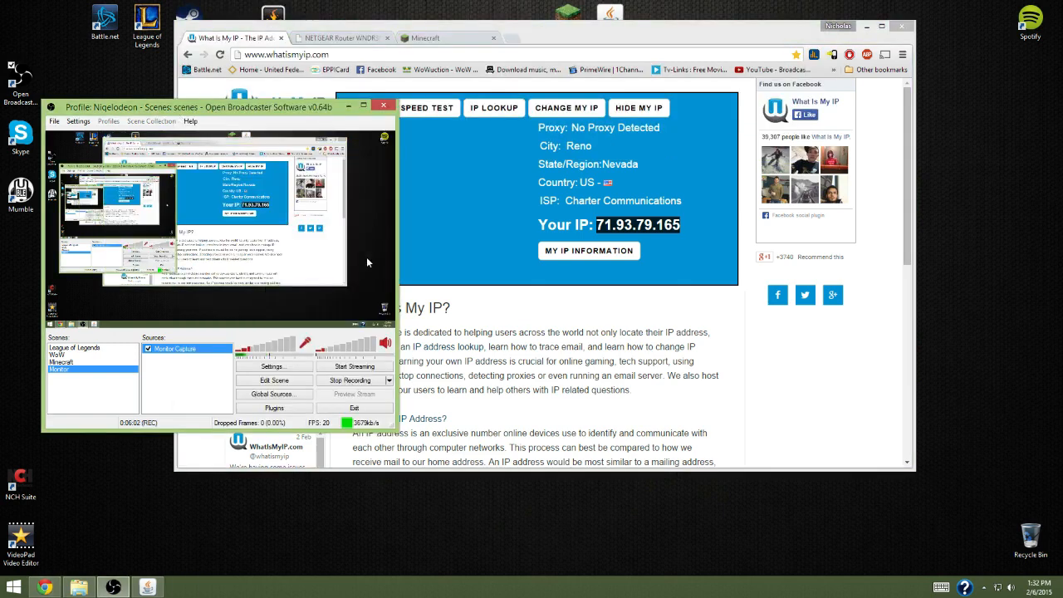